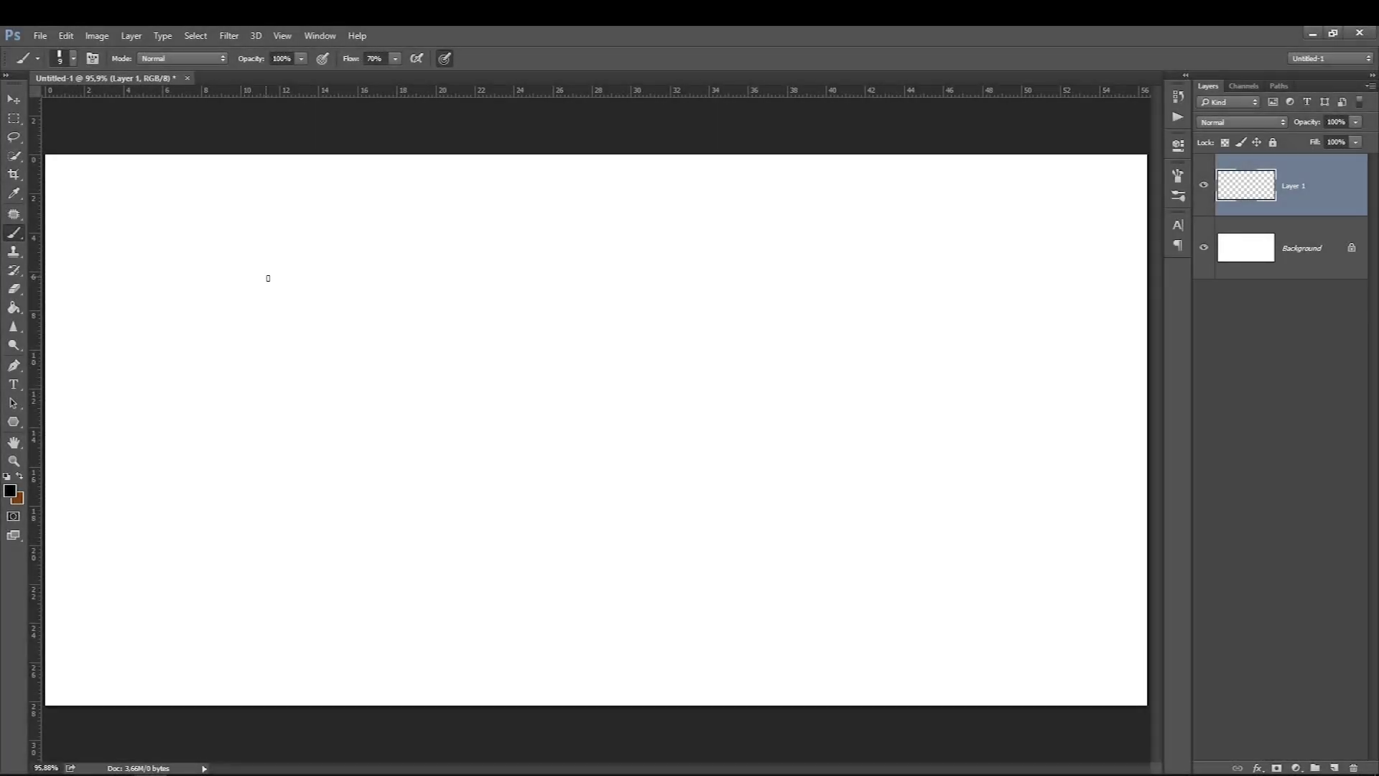
Paint seven curved horizontal practice lines down the left of the canvas
drag(536, 271, 219, 226)
drag(549, 305, 189, 271)
drag(562, 354, 191, 324)
drag(575, 400, 199, 372)
drag(567, 443, 179, 412)
drag(550, 501, 126, 467)
drag(589, 549, 126, 522)
Paint five vertical practice lines on the right, then clear the whole layer
drag(688, 203, 703, 585)
drag(750, 189, 740, 560)
drag(826, 184, 799, 577)
drag(884, 202, 857, 527)
drag(937, 202, 931, 397)
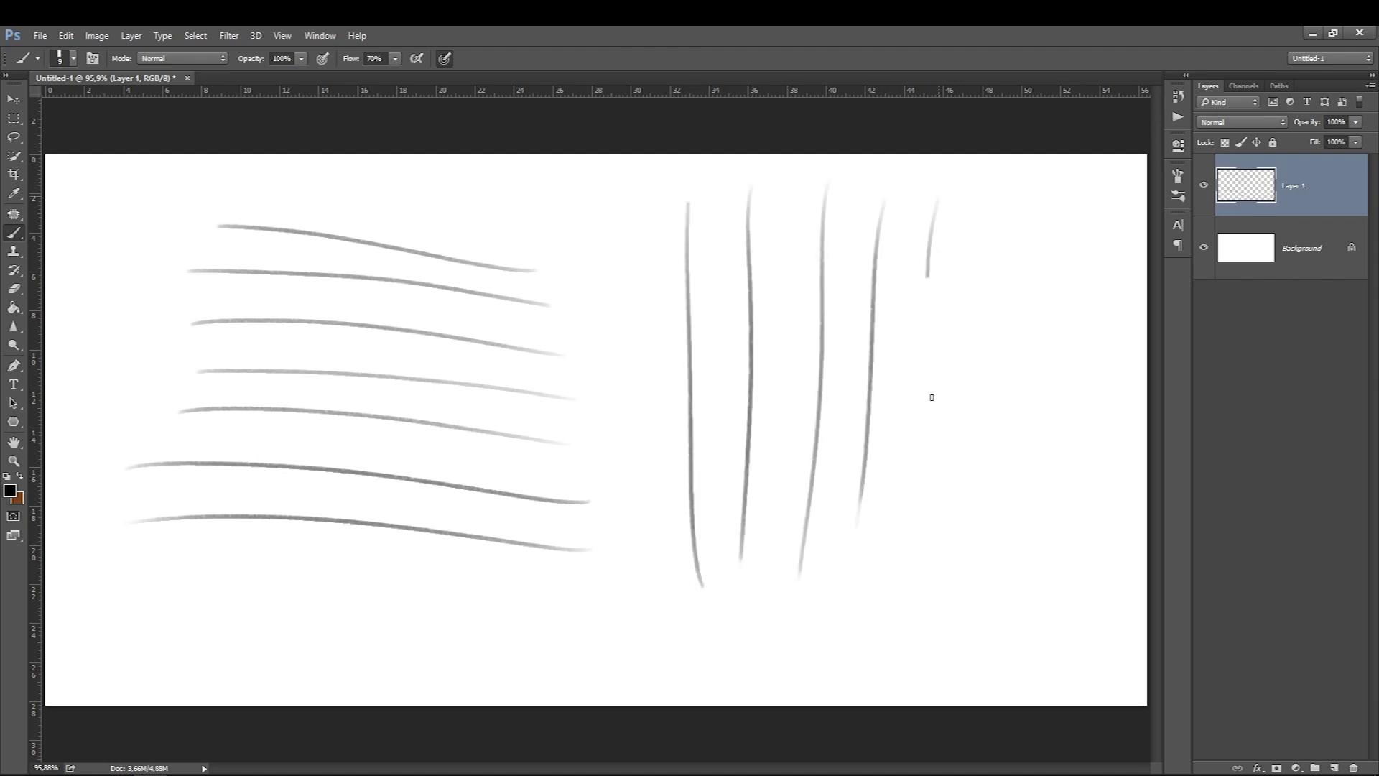
key(ctrl+a)
key(Delete)
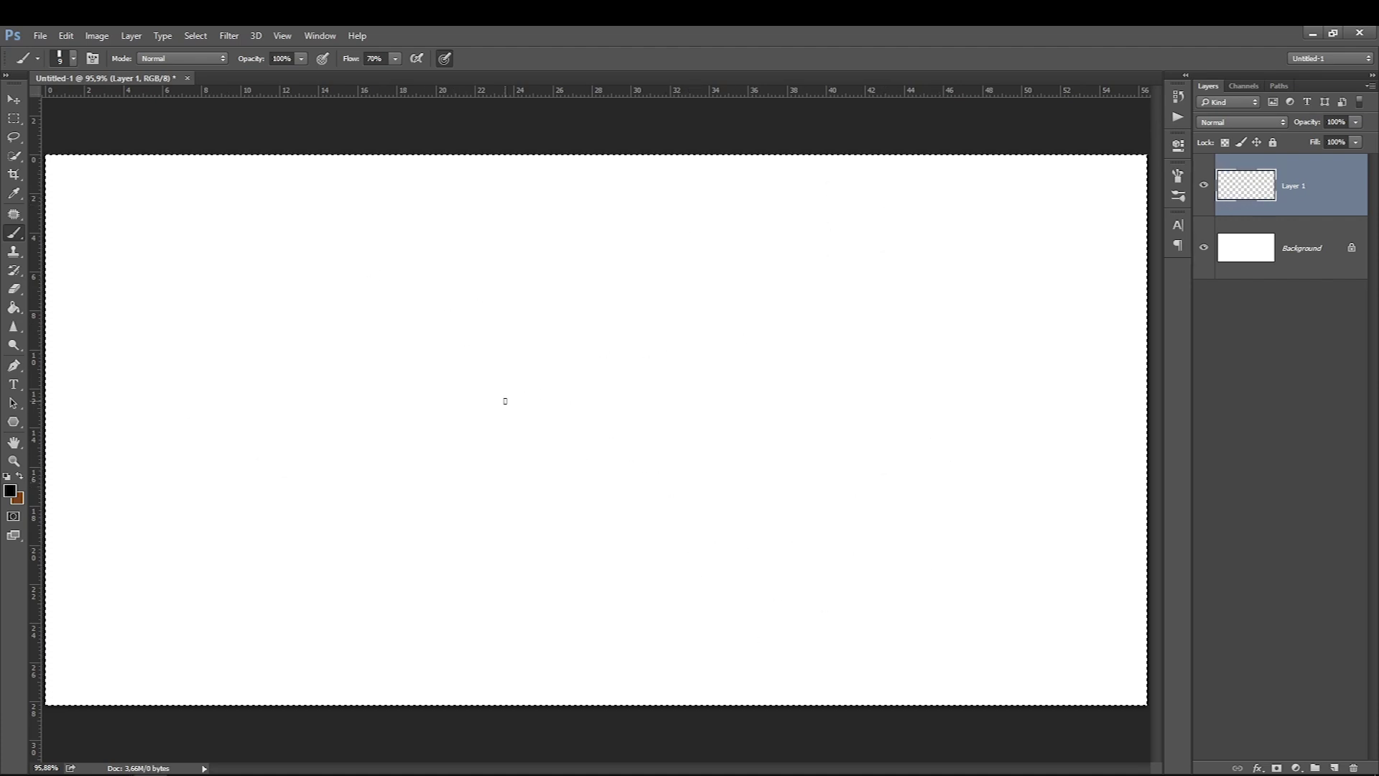
Paint sets of parallel diagonal lines on the left and right, then clear them
drag(506, 451, 321, 283)
mouse_move(476, 457)
mouse_down()
mouse_move(323, 330)
mouse_move(291, 343)
mouse_up()
drag(459, 510, 289, 383)
drag(431, 538, 267, 404)
mouse_move(816, 278)
mouse_down()
mouse_move(693, 484)
mouse_move(731, 482)
mouse_up()
mouse_move(874, 295)
mouse_down()
mouse_move(757, 504)
mouse_move(808, 513)
mouse_up()
drag(958, 306, 850, 530)
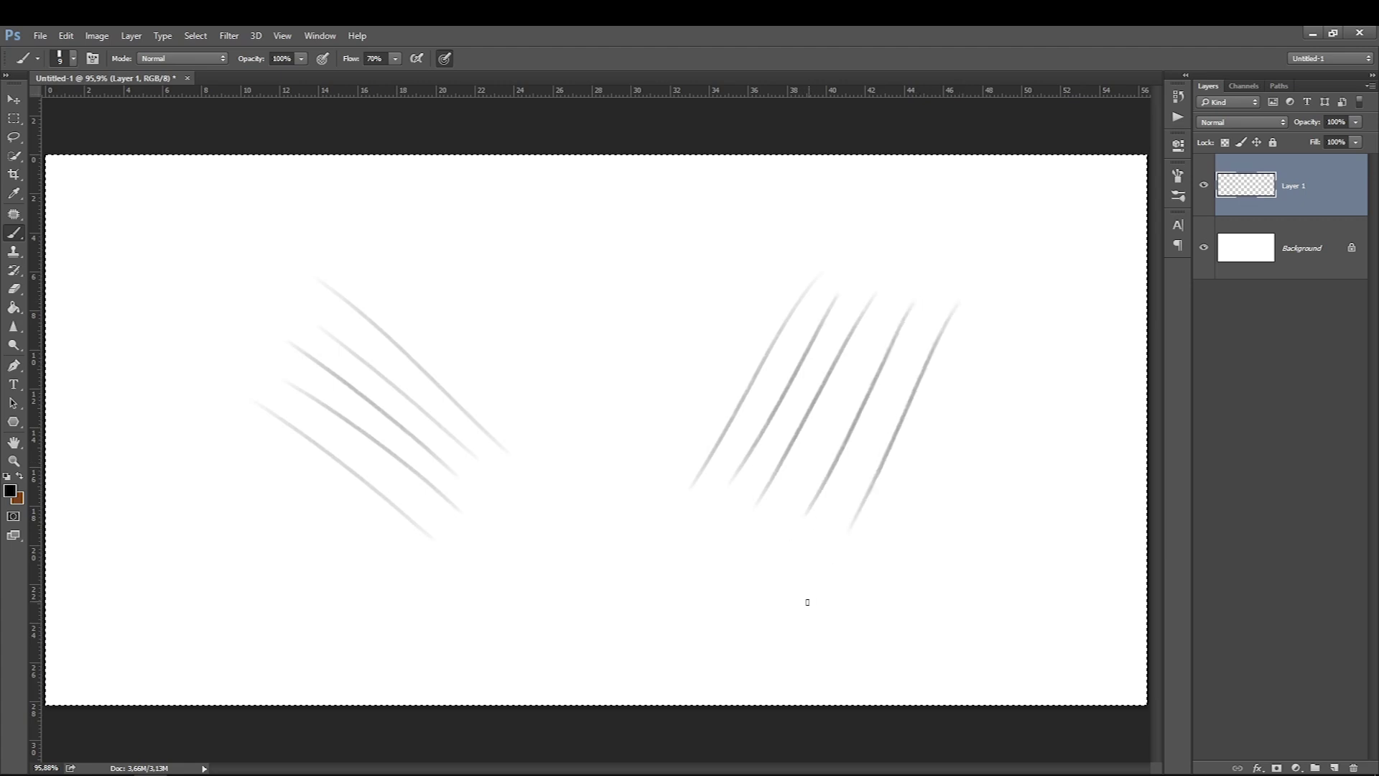
key(Delete)
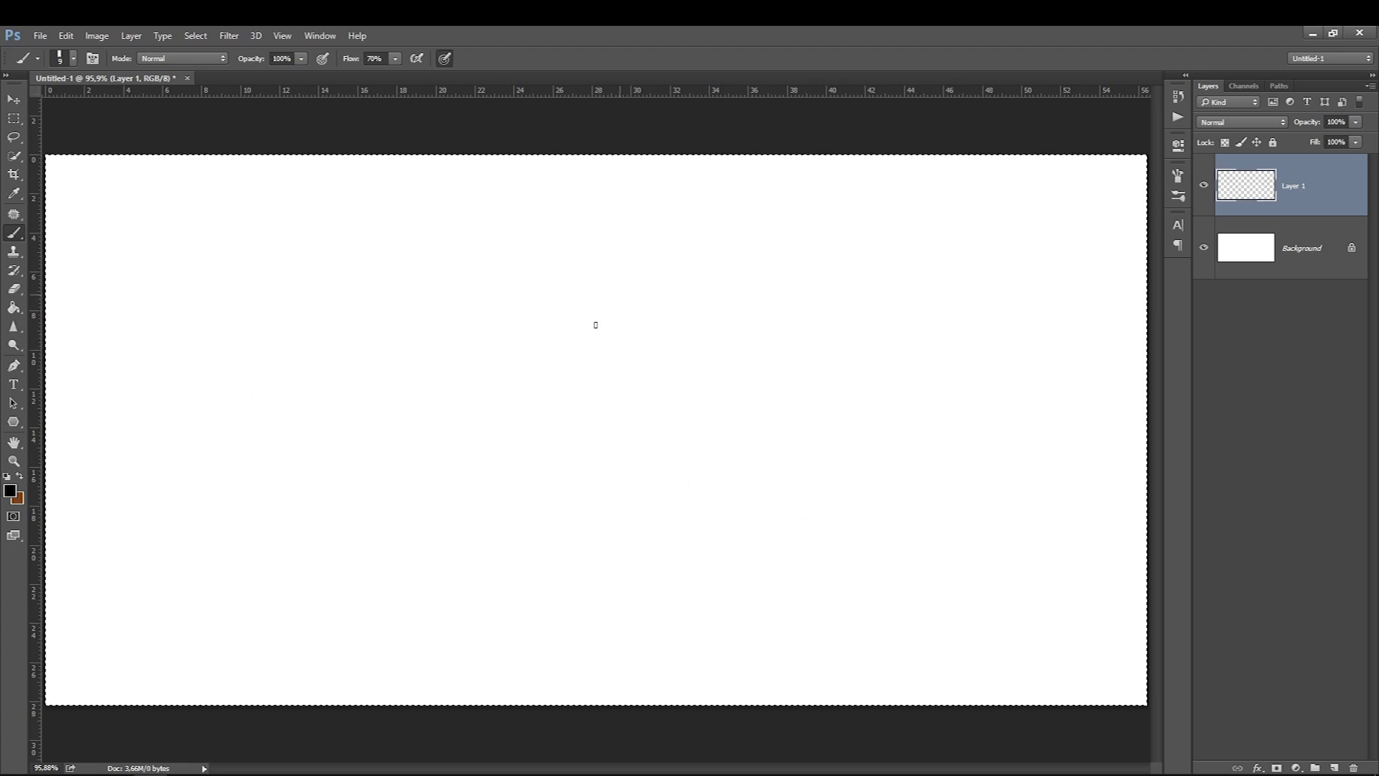
Practise an S-shaped stroke and two long diagonal strokes, then clear them
drag(618, 293, 498, 553)
drag(548, 268, 428, 572)
drag(481, 265, 361, 603)
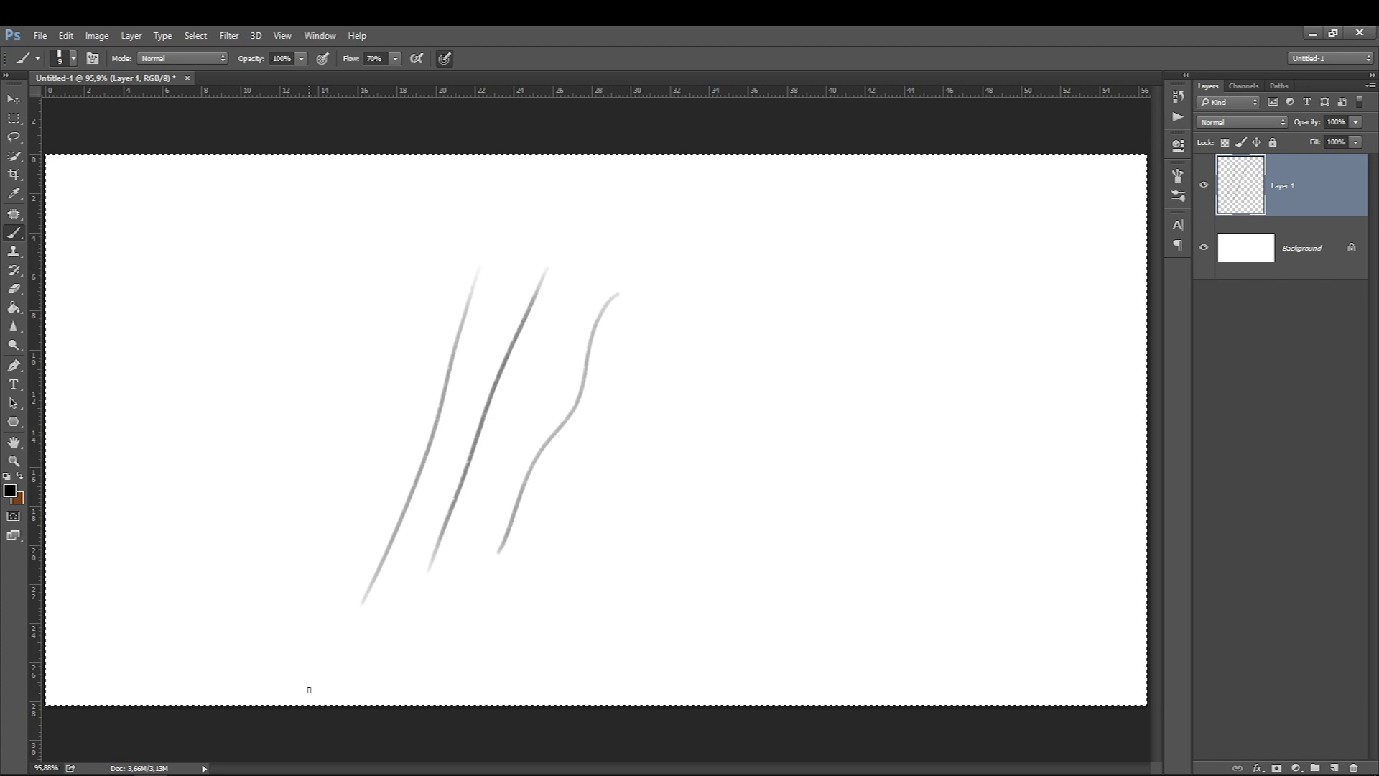
key(Delete)
Paint parallel sweeping curves across the canvas and lower-left curved strokes, then clear them
drag(1032, 654, 400, 318)
drag(967, 661, 336, 380)
drag(1032, 596, 495, 288)
drag(969, 517, 478, 232)
drag(969, 459, 948, 438)
drag(912, 430, 603, 233)
drag(969, 458, 621, 197)
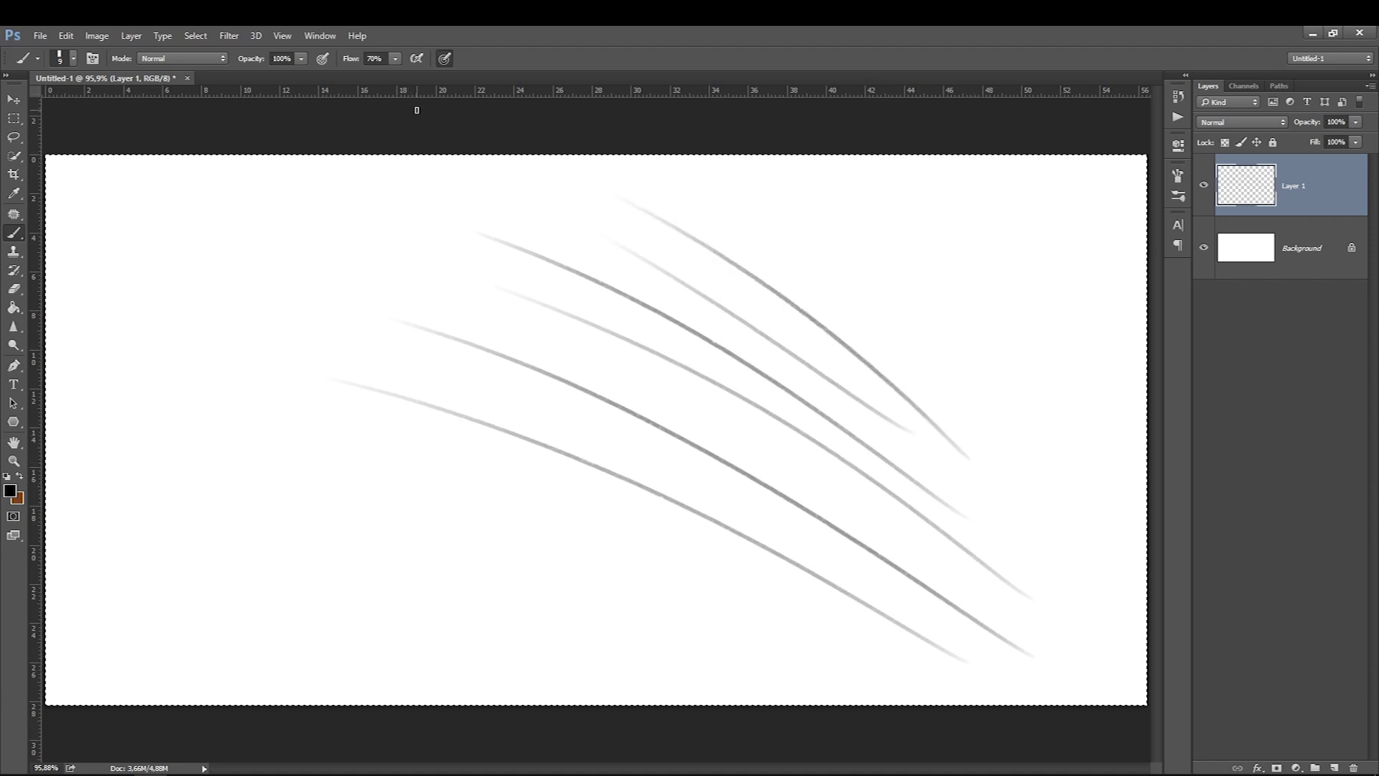
drag(696, 606, 345, 508)
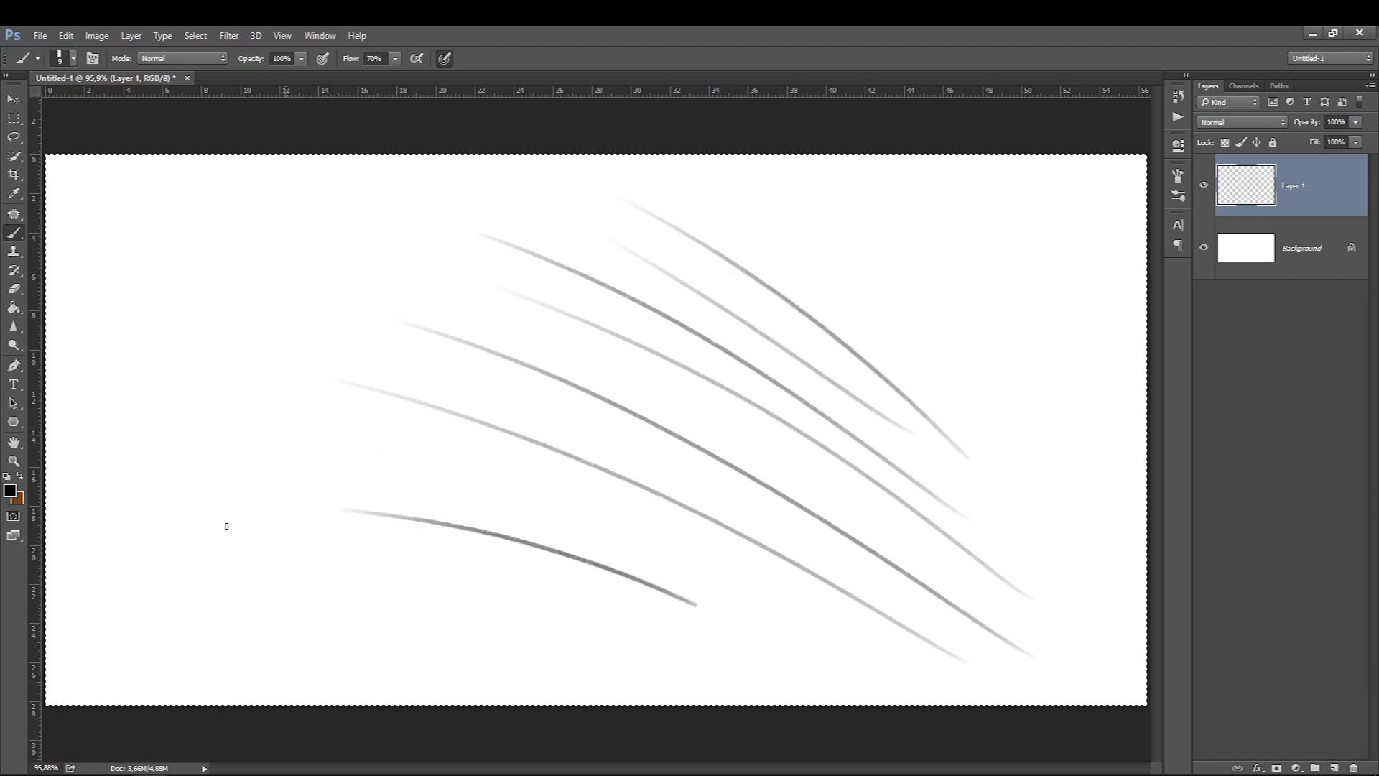
drag(286, 678, 98, 415)
mouse_move(319, 668)
mouse_down()
mouse_move(148, 394)
mouse_move(172, 381)
mouse_up()
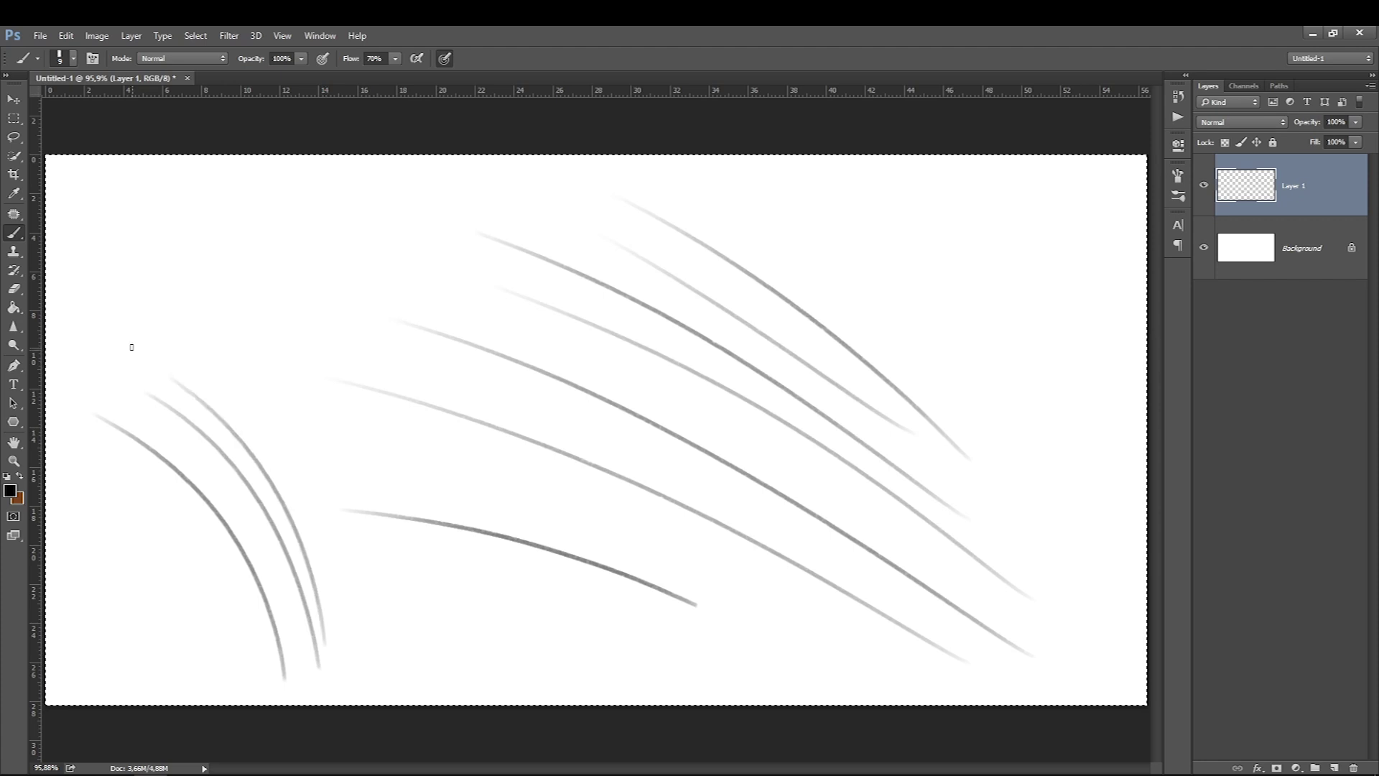
drag(335, 621, 178, 359)
mouse_move(334, 664)
mouse_down()
mouse_move(227, 361)
mouse_move(258, 328)
mouse_up()
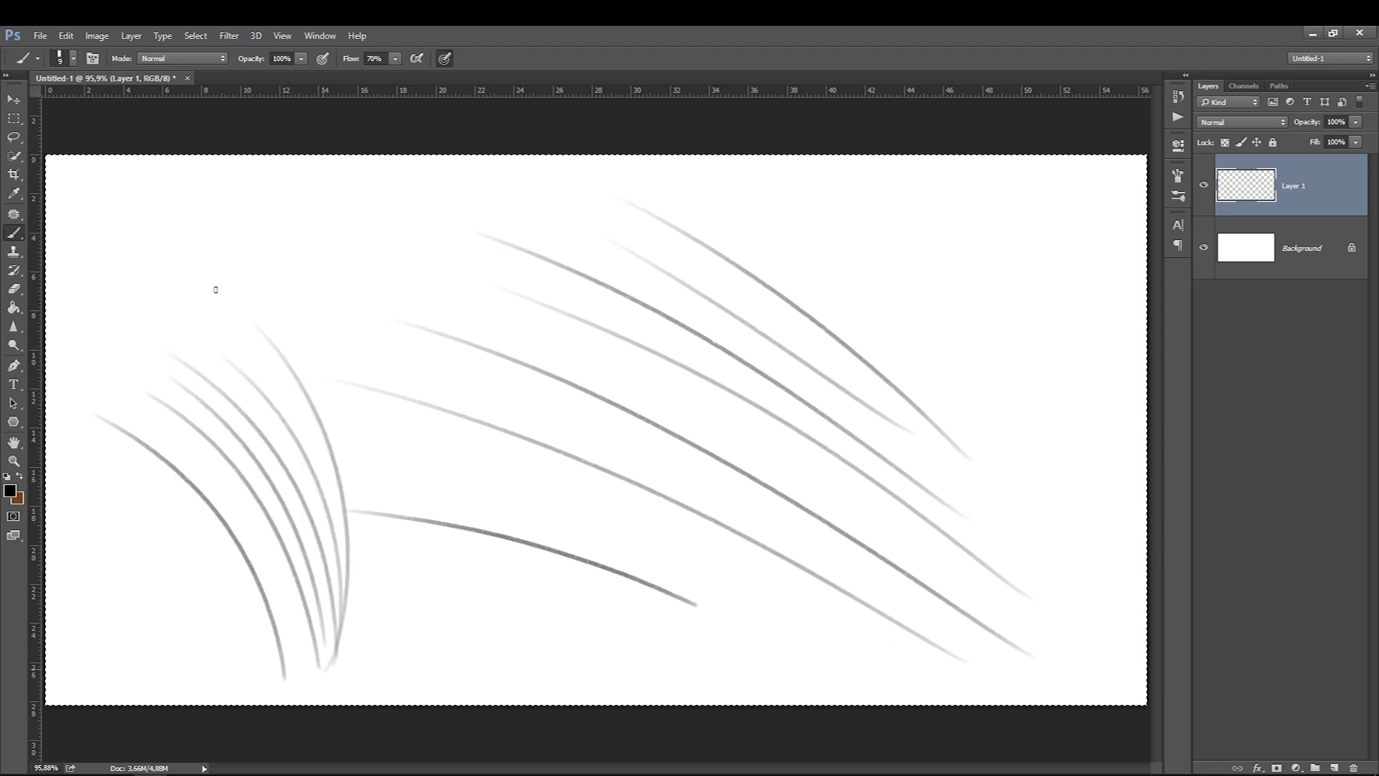
key(Delete)
Paint three tall side-by-side arcs on the left, then clear them
drag(406, 647, 313, 275)
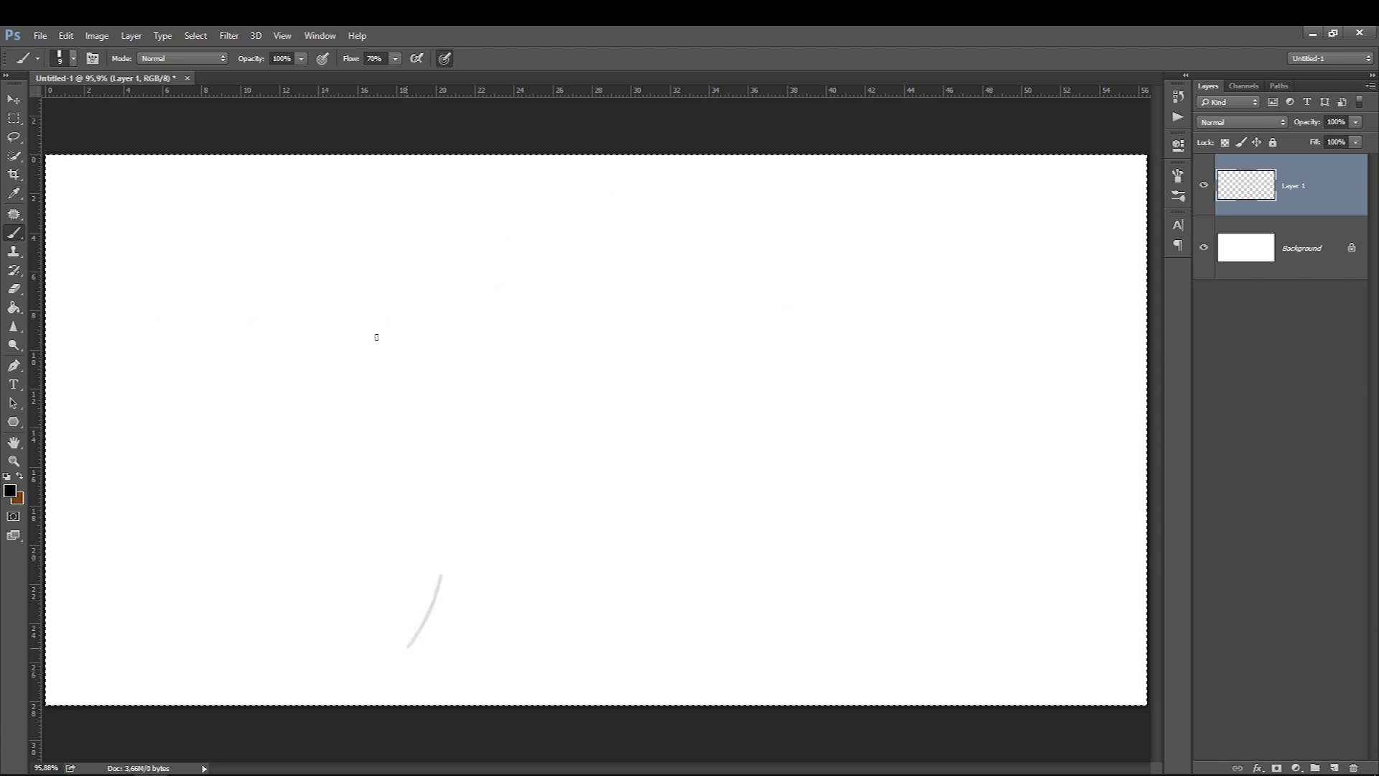
drag(457, 668, 411, 271)
drag(526, 669, 496, 269)
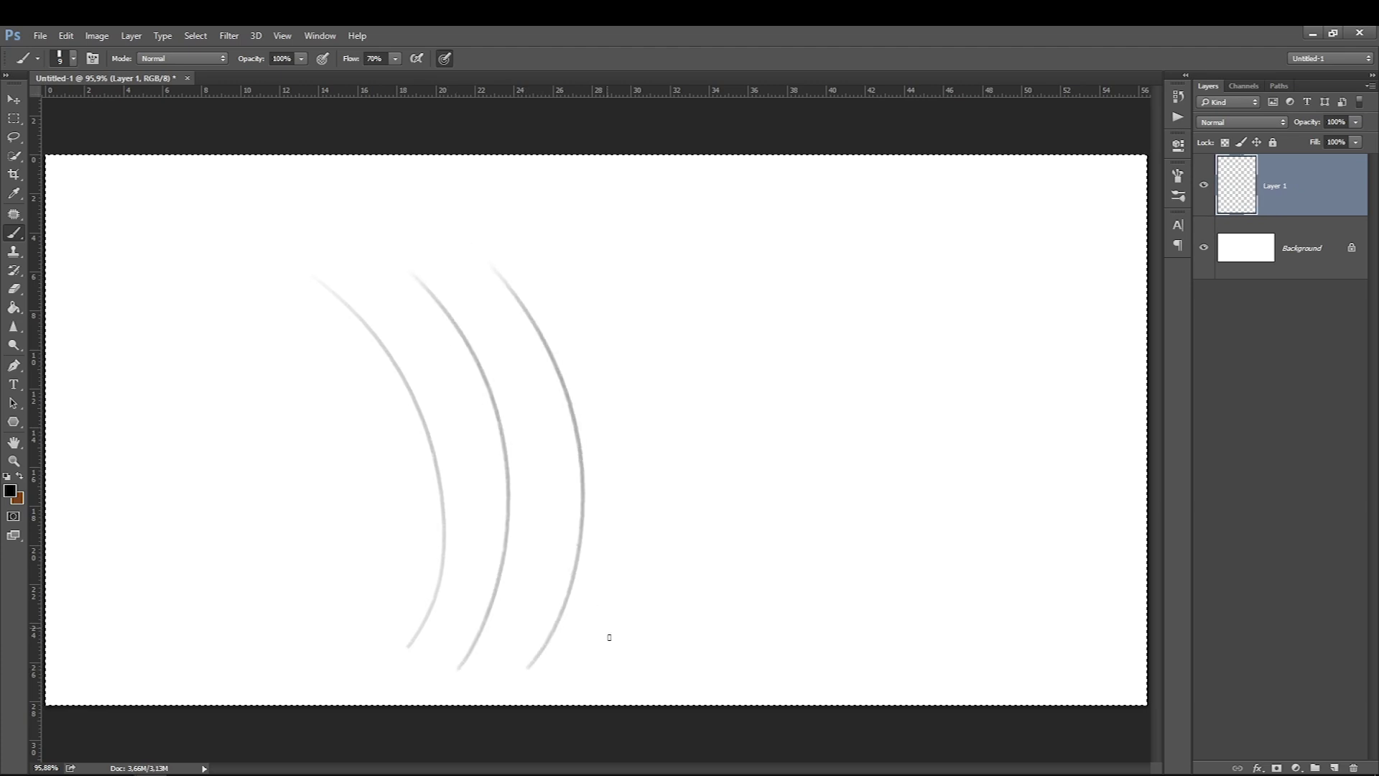
key(Delete)
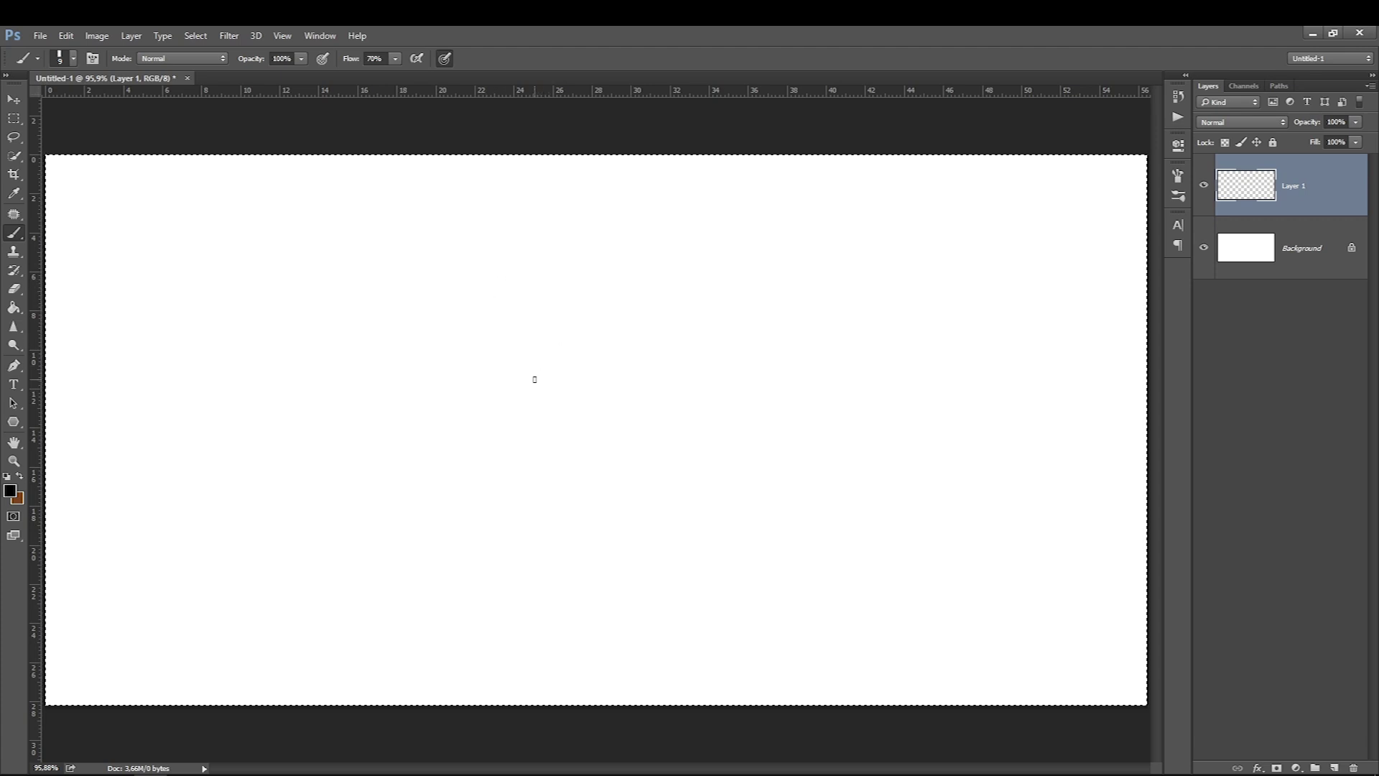
Practise spirals and tall ellipses across the canvas, then clear them
mouse_move(532, 410)
mouse_down()
mouse_move(527, 395)
mouse_move(506, 466)
mouse_up()
mouse_move(652, 415)
mouse_down()
mouse_move(673, 439)
mouse_move(601, 374)
mouse_up()
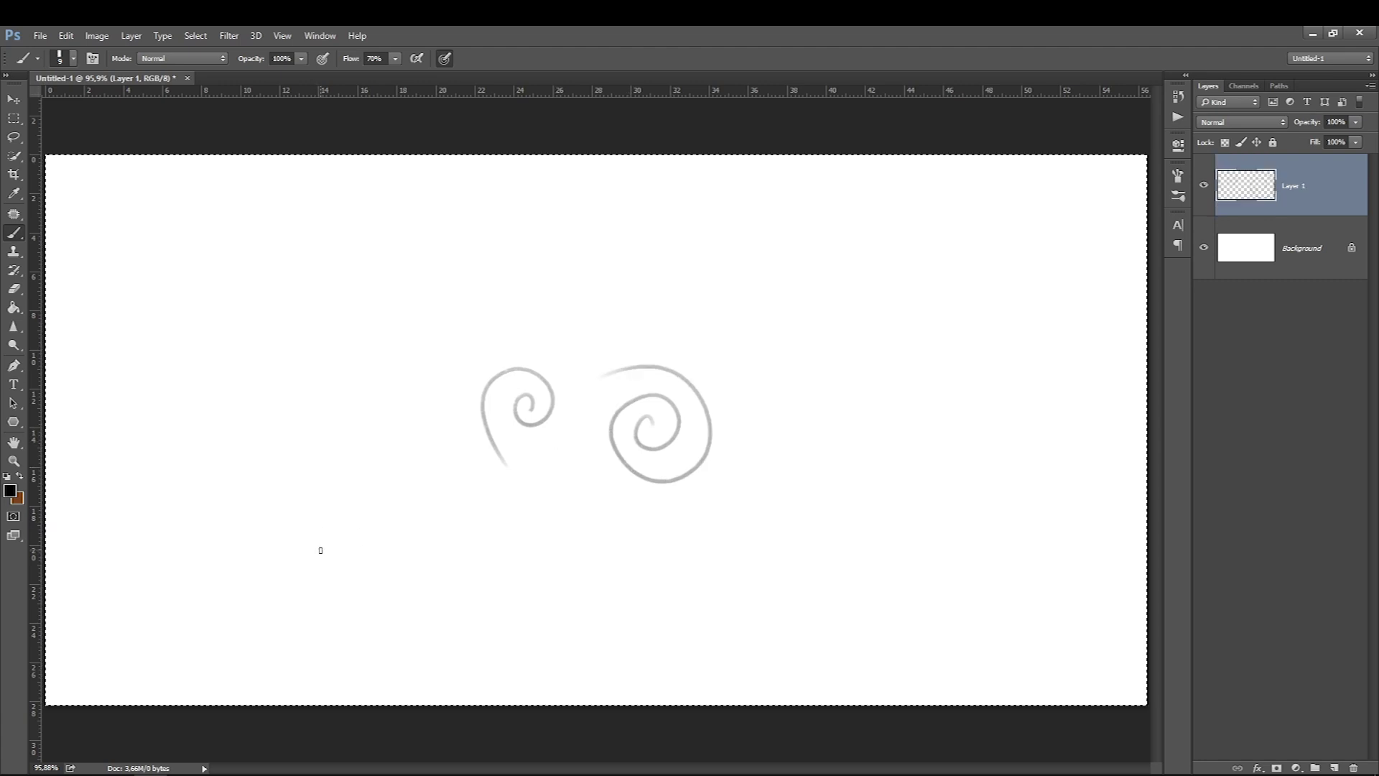
mouse_move(380, 475)
mouse_down()
mouse_move(341, 425)
mouse_move(409, 398)
mouse_up()
mouse_move(909, 584)
mouse_down()
mouse_move(904, 369)
mouse_move(923, 466)
mouse_up()
mouse_move(1002, 546)
mouse_down()
mouse_move(973, 471)
mouse_move(1002, 503)
mouse_up()
drag(822, 594, 813, 372)
key(Delete)
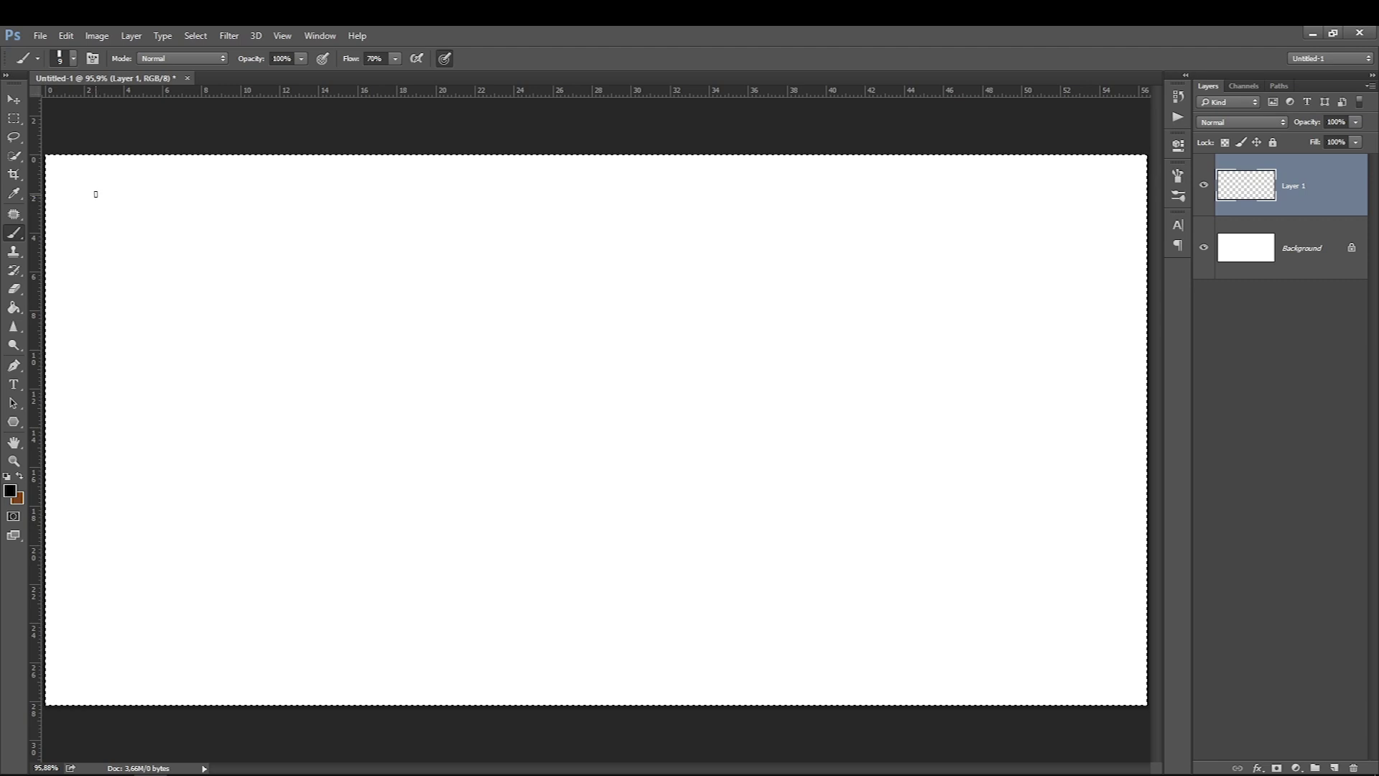
Paint rows of small practice circles, undo stray strokes, then delete the layer
mouse_move(99, 197)
mouse_down()
mouse_move(128, 182)
mouse_move(359, 170)
mouse_up()
drag(394, 168, 464, 167)
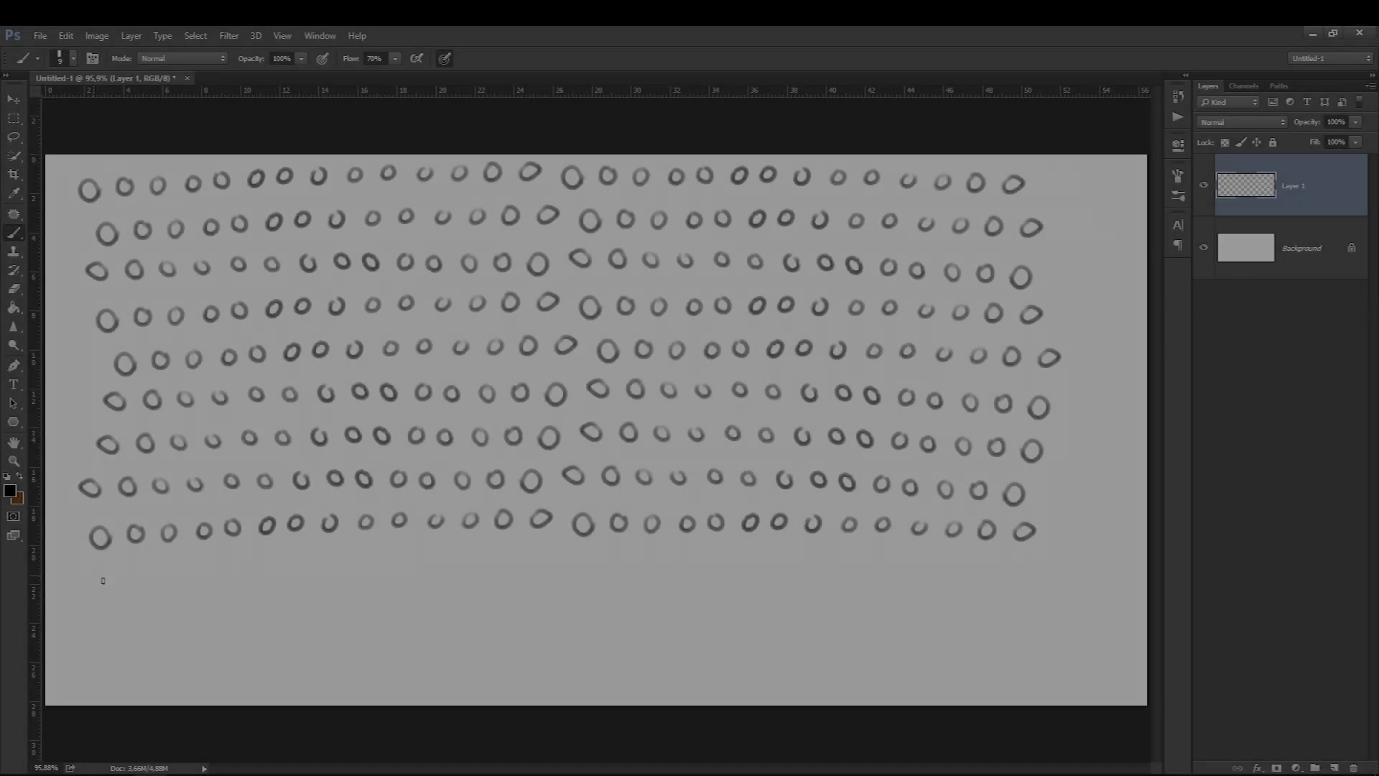
mouse_move(137, 569)
mouse_down()
mouse_move(970, 610)
mouse_move(224, 627)
mouse_up()
key(ctrl+alt+z)
key(ctrl+alt+z)
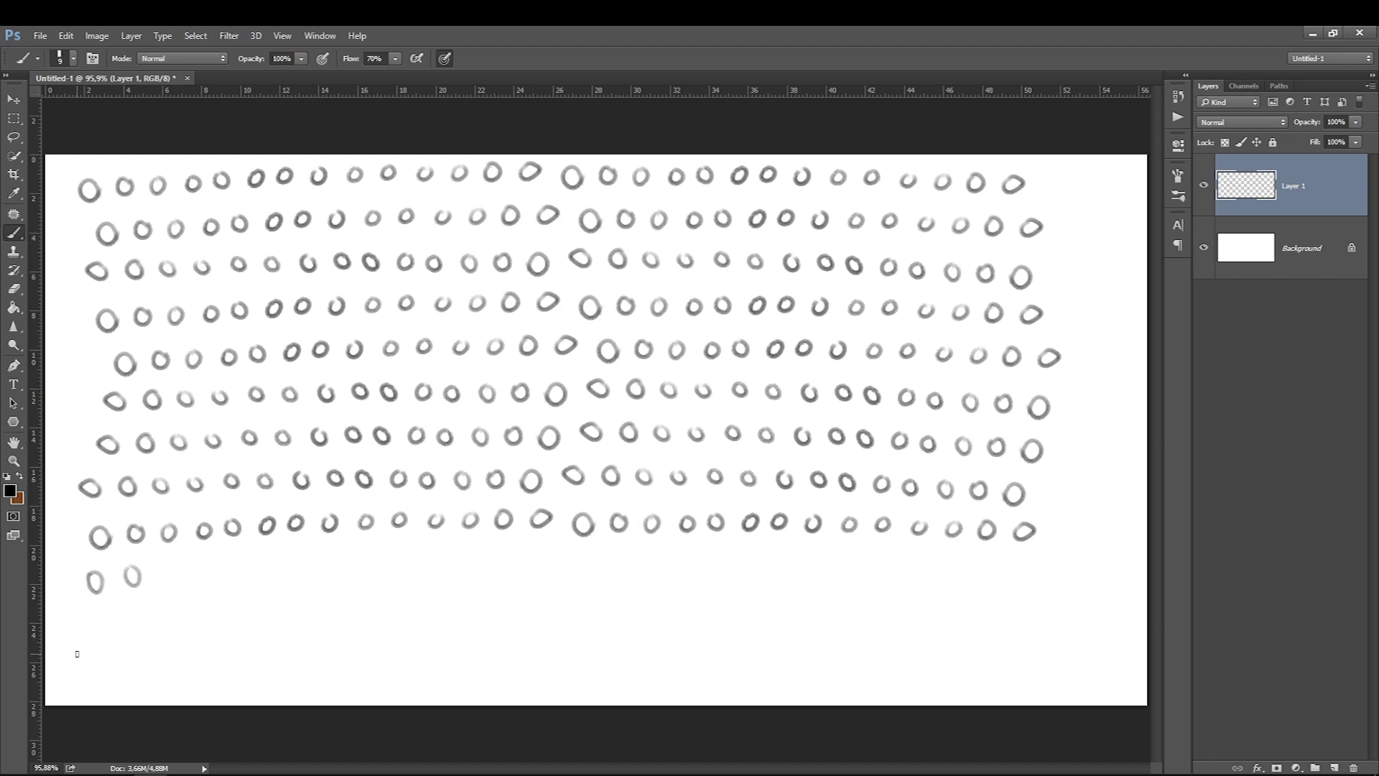
drag(508, 603, 495, 604)
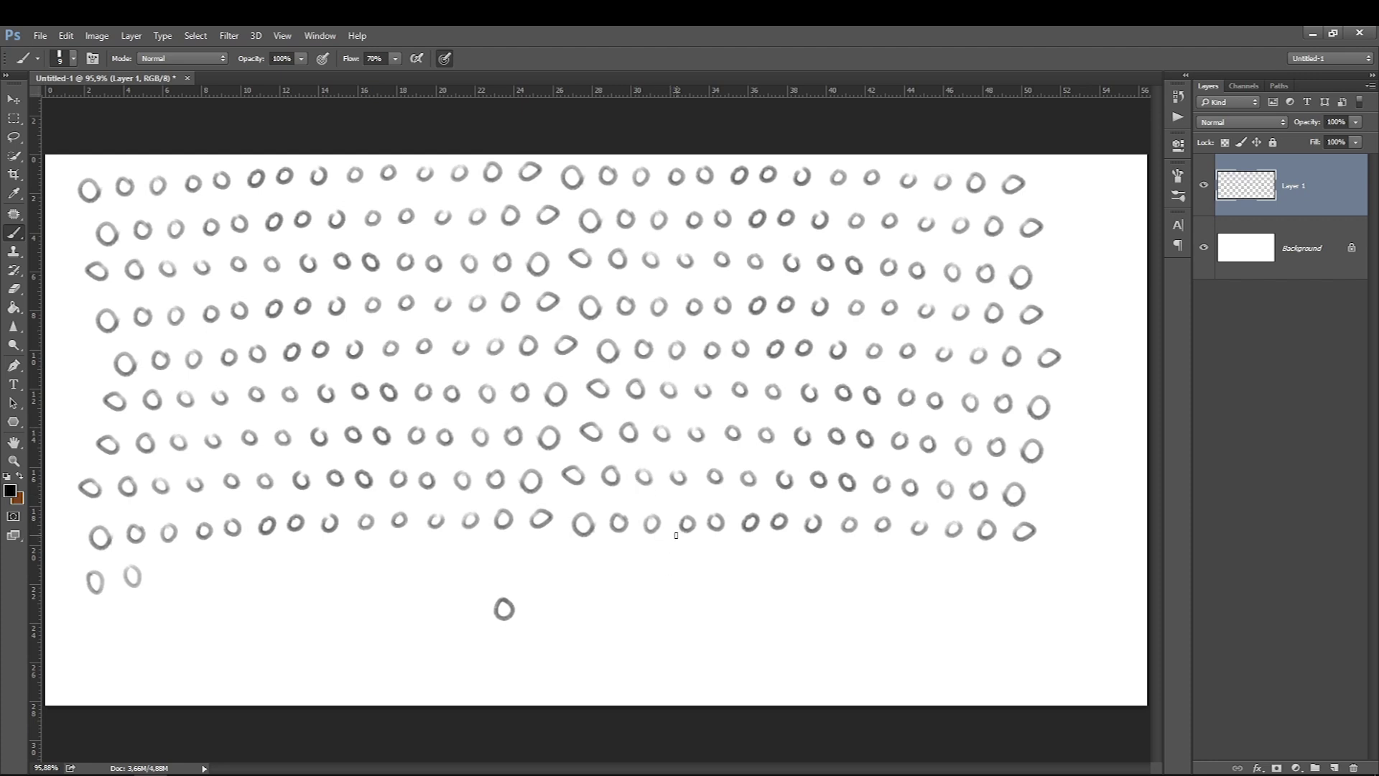
key(Delete)
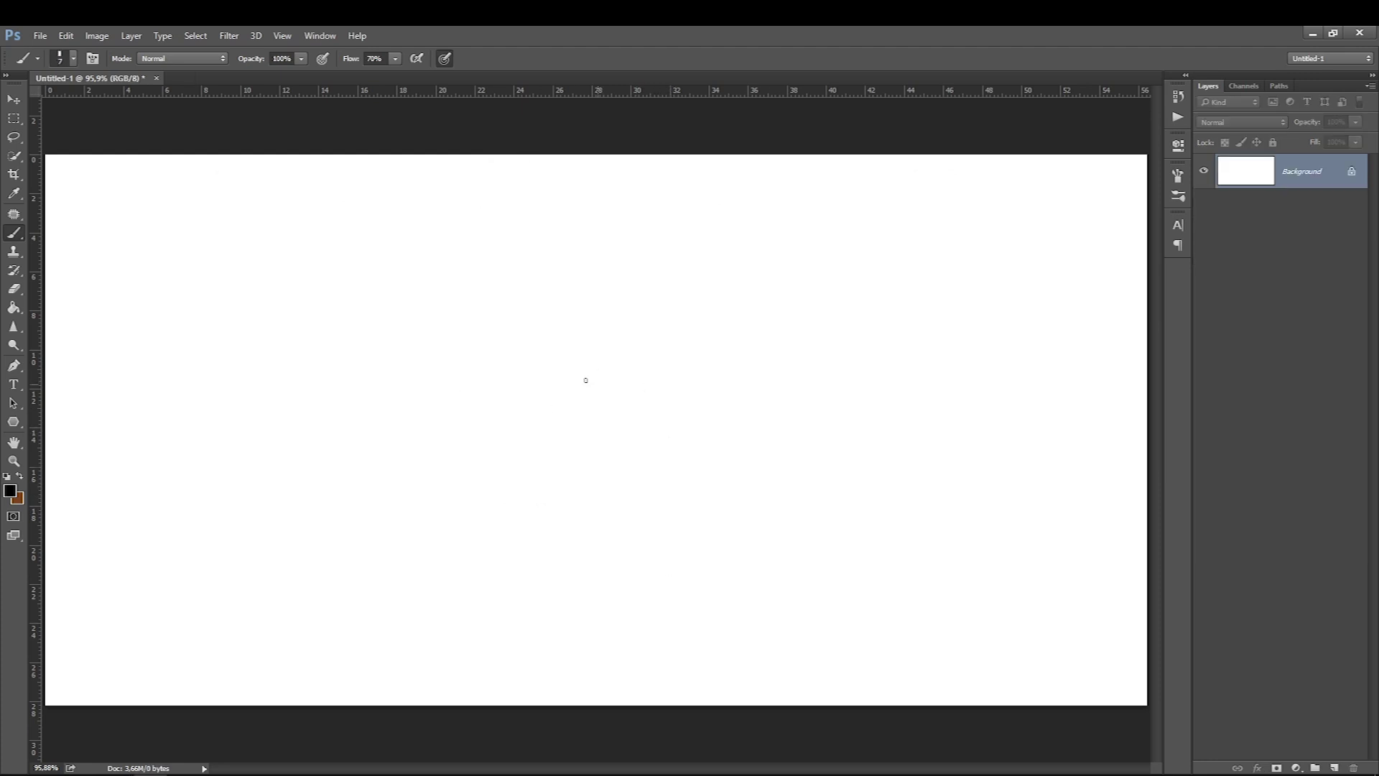
Sketch five freehand practice circles and small loops around the canvas
mouse_move(501, 390)
mouse_down()
mouse_move(604, 441)
mouse_move(505, 381)
mouse_move(503, 397)
mouse_up()
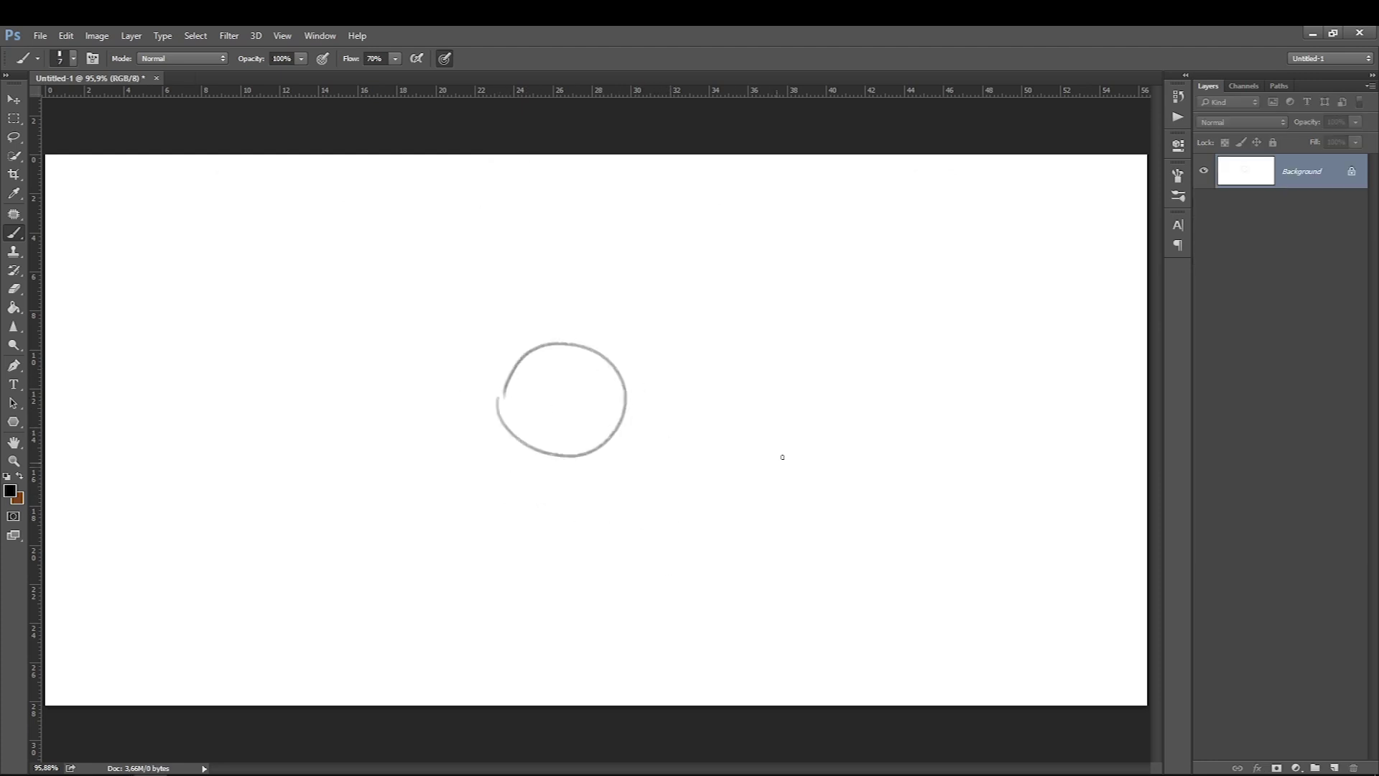
mouse_move(787, 437)
mouse_down()
mouse_move(809, 348)
mouse_move(788, 378)
mouse_up()
mouse_move(339, 612)
mouse_down()
mouse_move(486, 548)
mouse_move(303, 554)
mouse_up()
drag(266, 350, 254, 352)
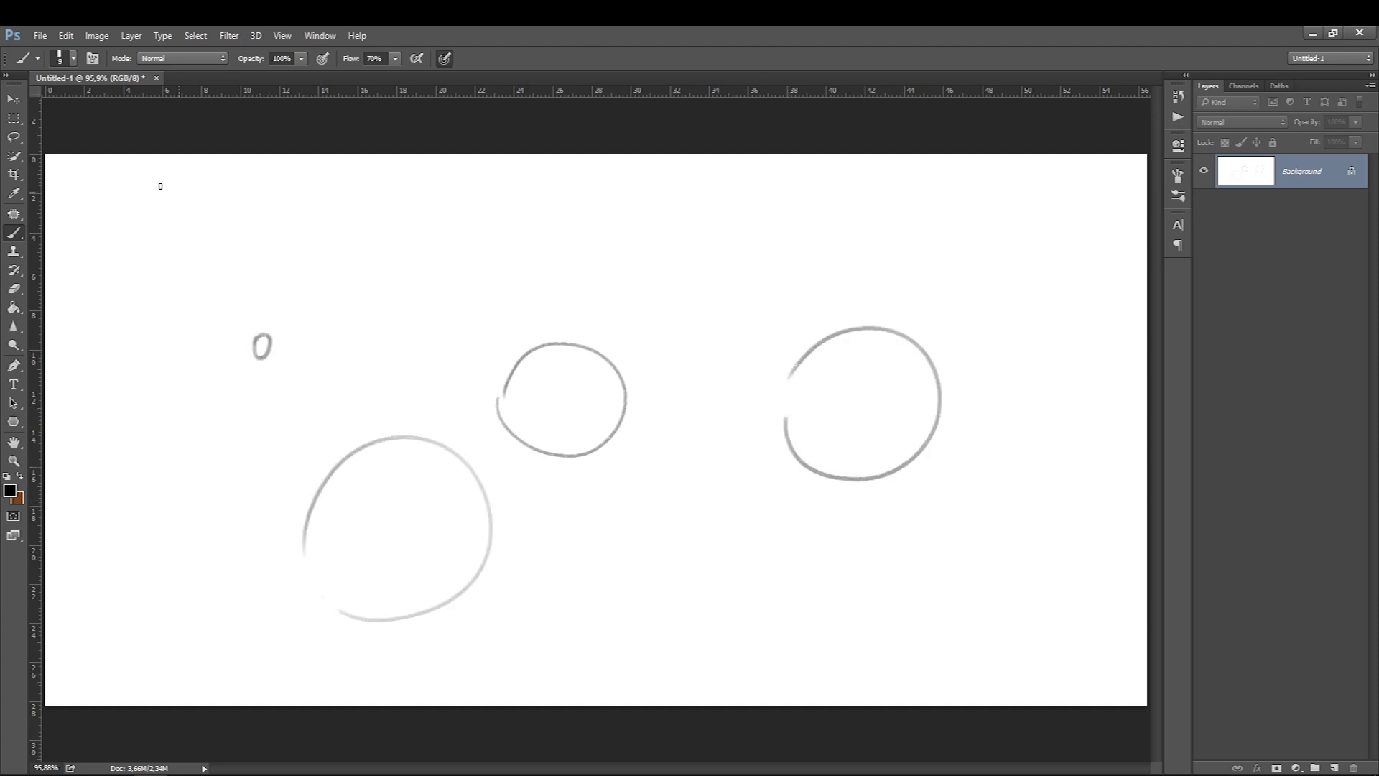
drag(78, 196, 81, 180)
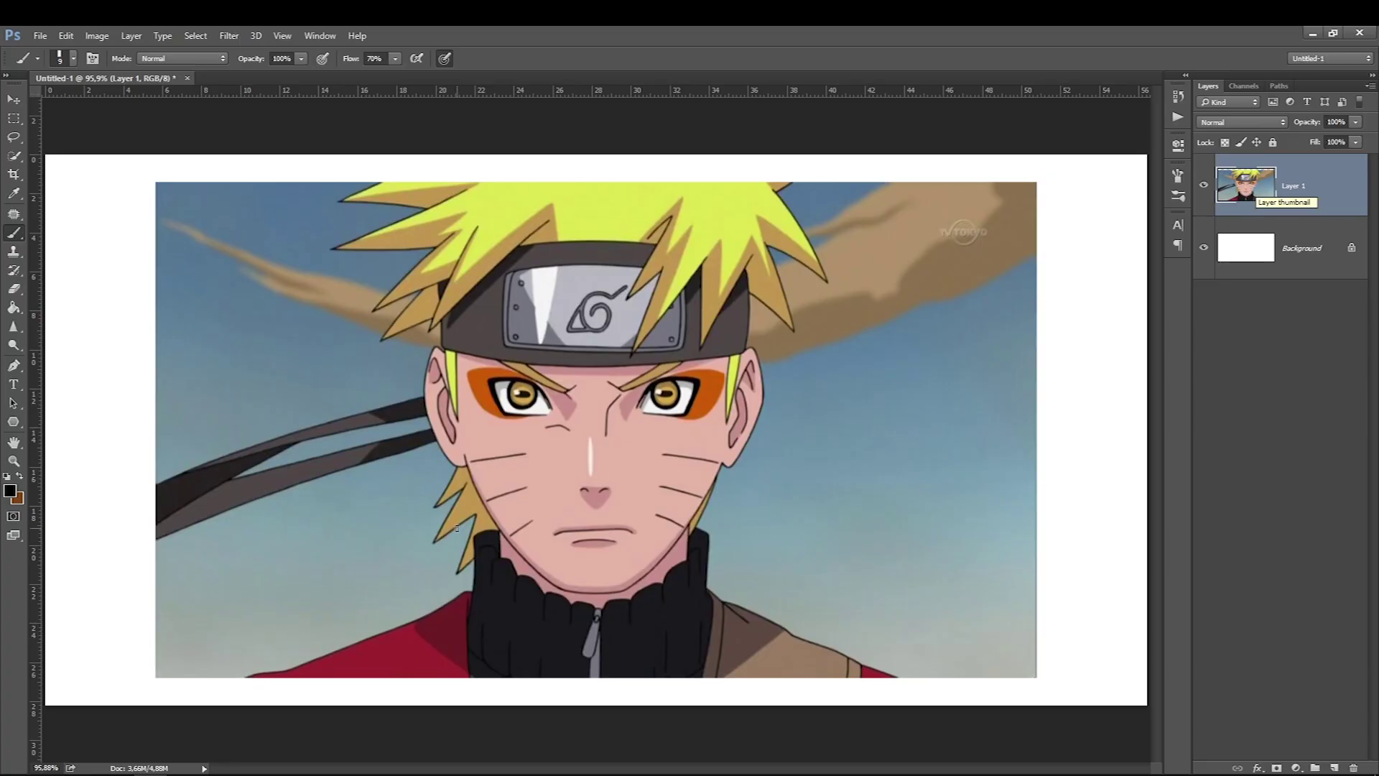
Add an empty tracing layer above the reference and fade the reference layer's opacity
click(1334, 768)
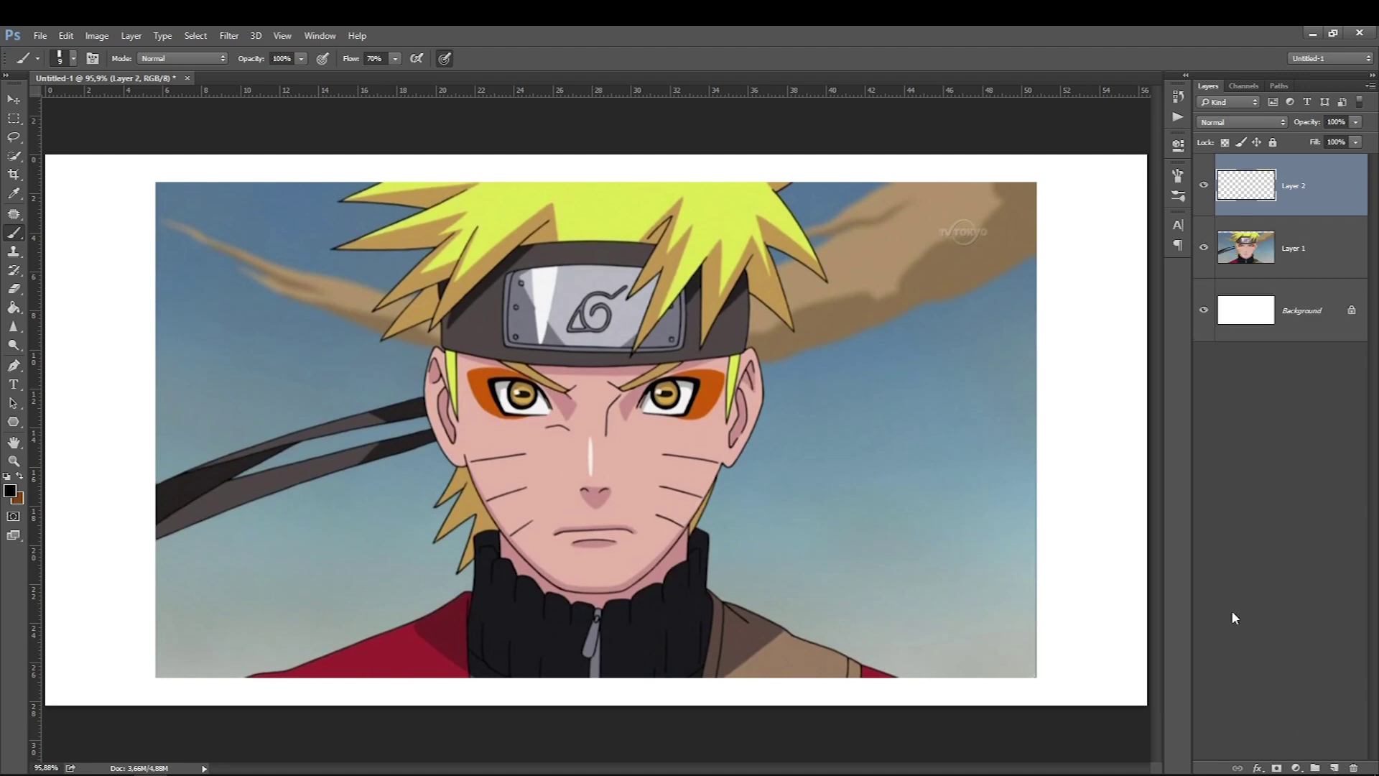
click(1279, 247)
click(1356, 141)
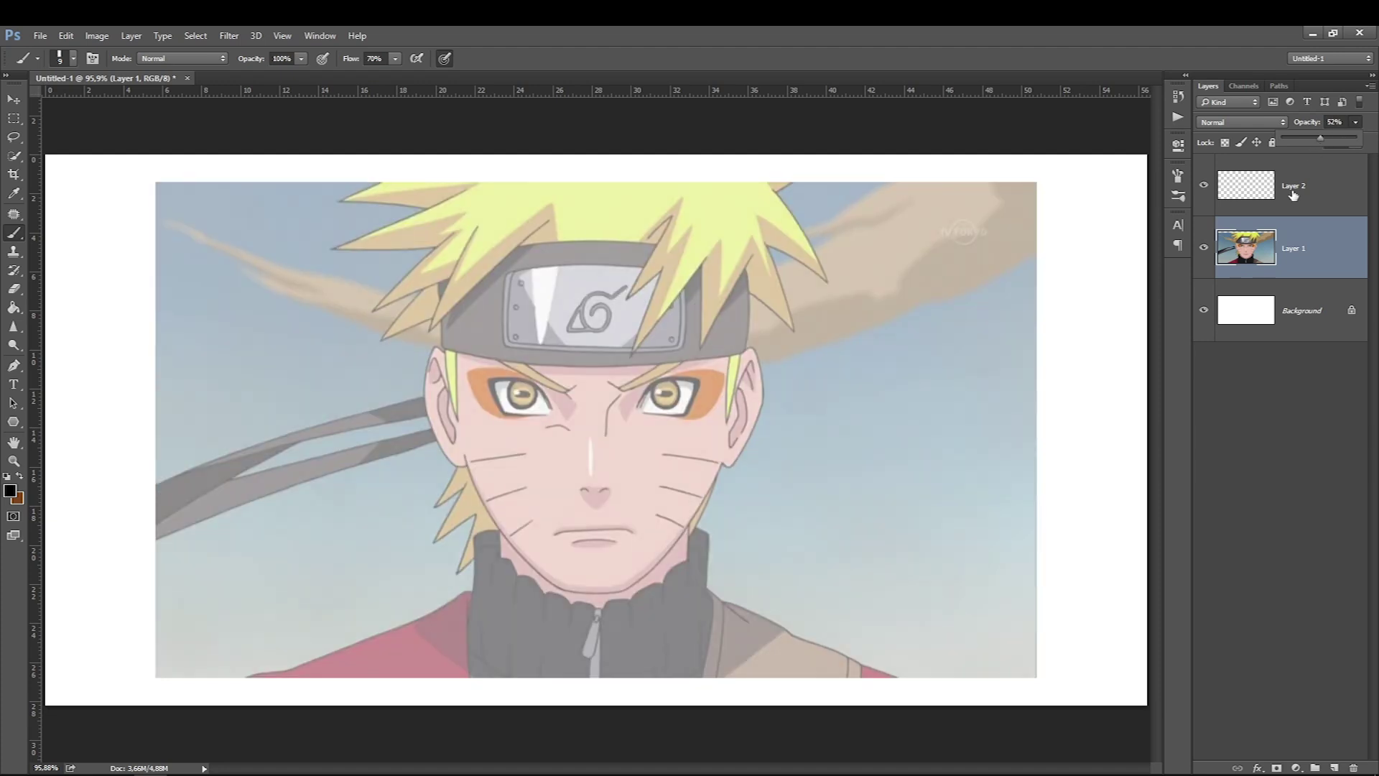
click(1261, 189)
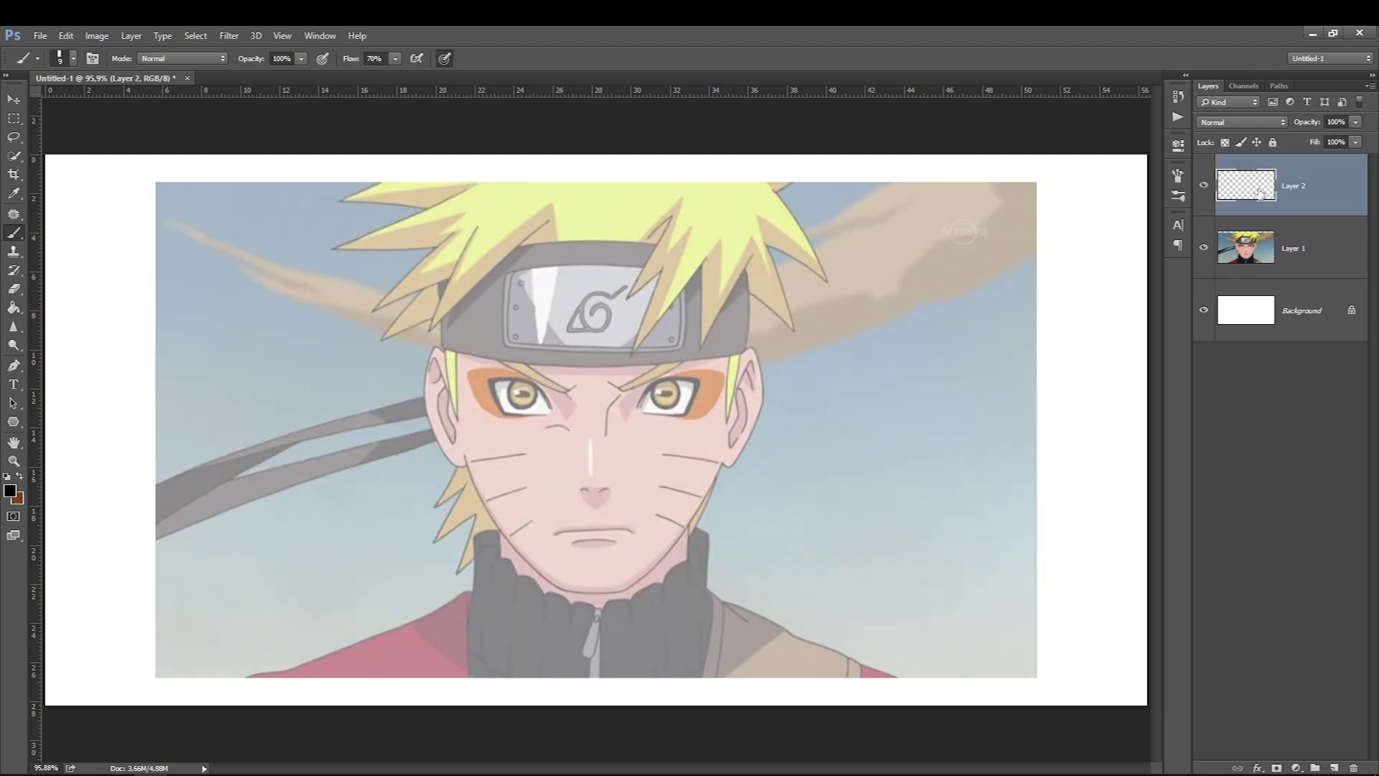
click(11, 493)
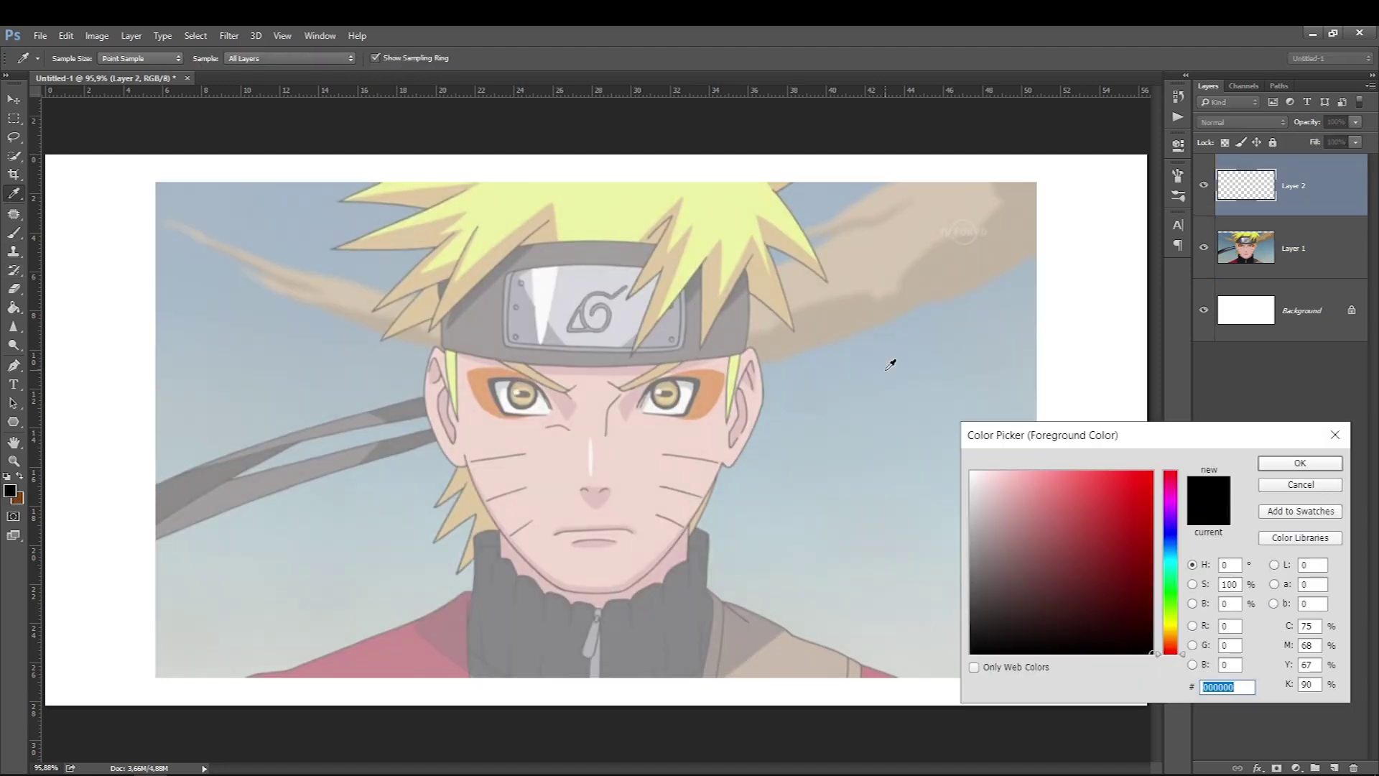
key(Escape)
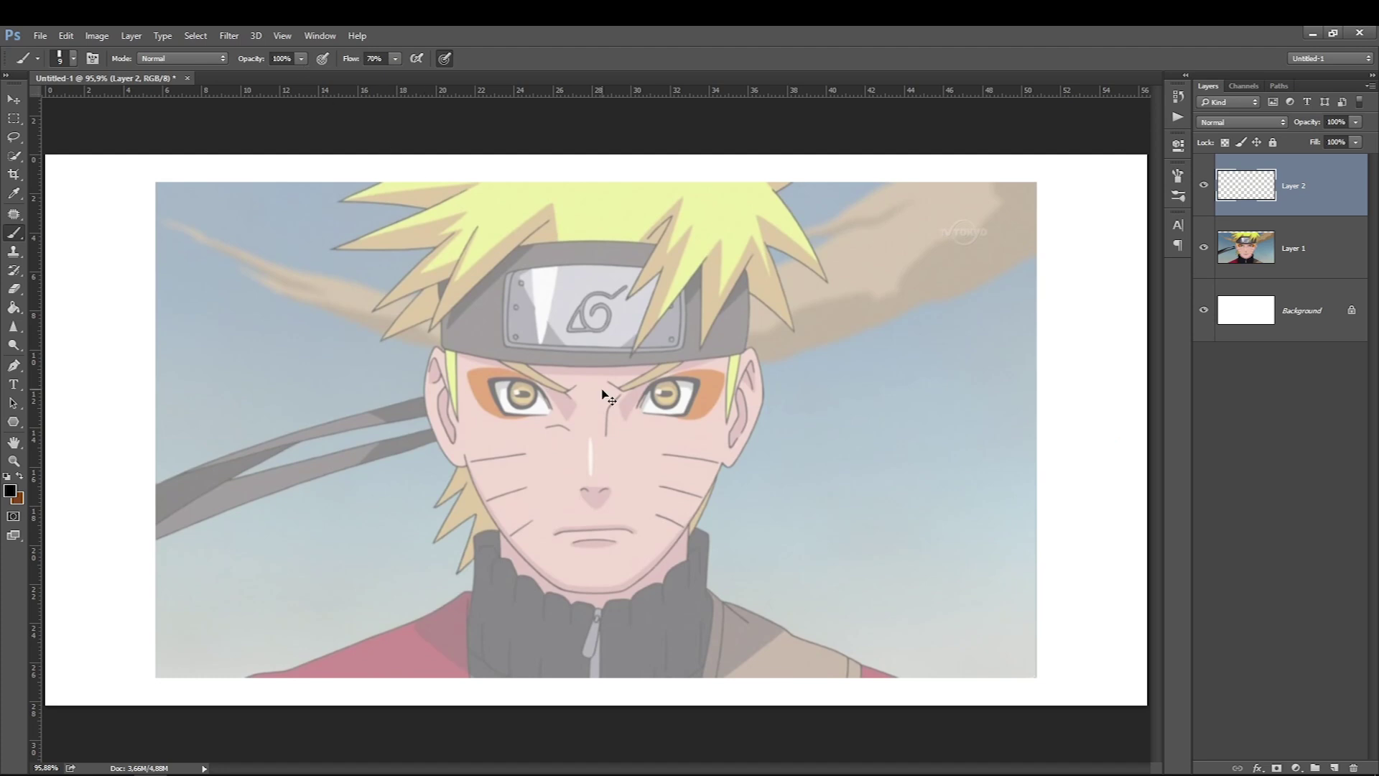
Zoom in and trace the brow crease, right eyebrow and right upper eyelid
key(ctrl+plus)
key(ctrl+plus)
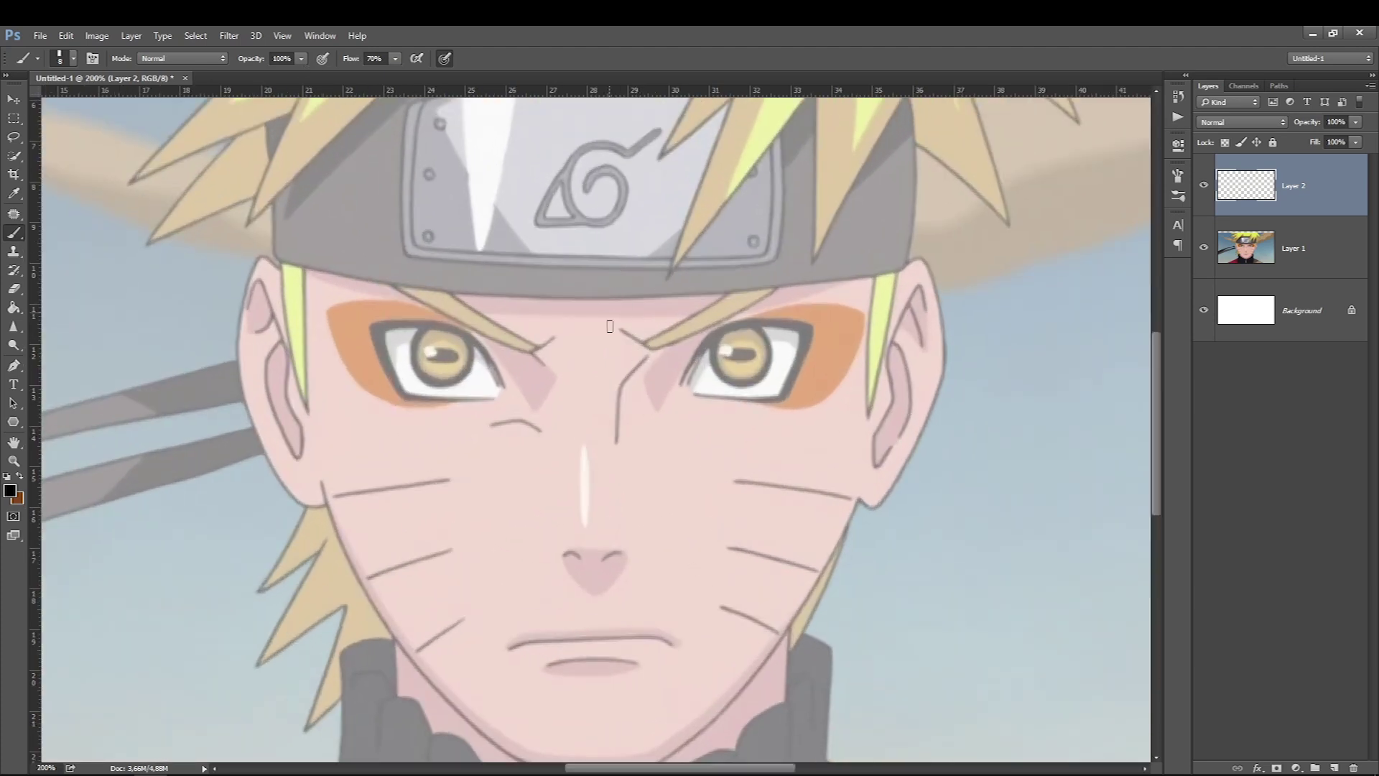
mouse_move(649, 358)
mouse_down()
mouse_move(616, 408)
mouse_move(616, 439)
mouse_up()
mouse_move(642, 342)
mouse_down()
mouse_move(729, 291)
mouse_move(647, 349)
mouse_up()
drag(729, 292, 785, 284)
mouse_move(679, 385)
mouse_down()
mouse_move(810, 323)
mouse_move(794, 371)
mouse_move(761, 402)
mouse_move(708, 396)
mouse_up()
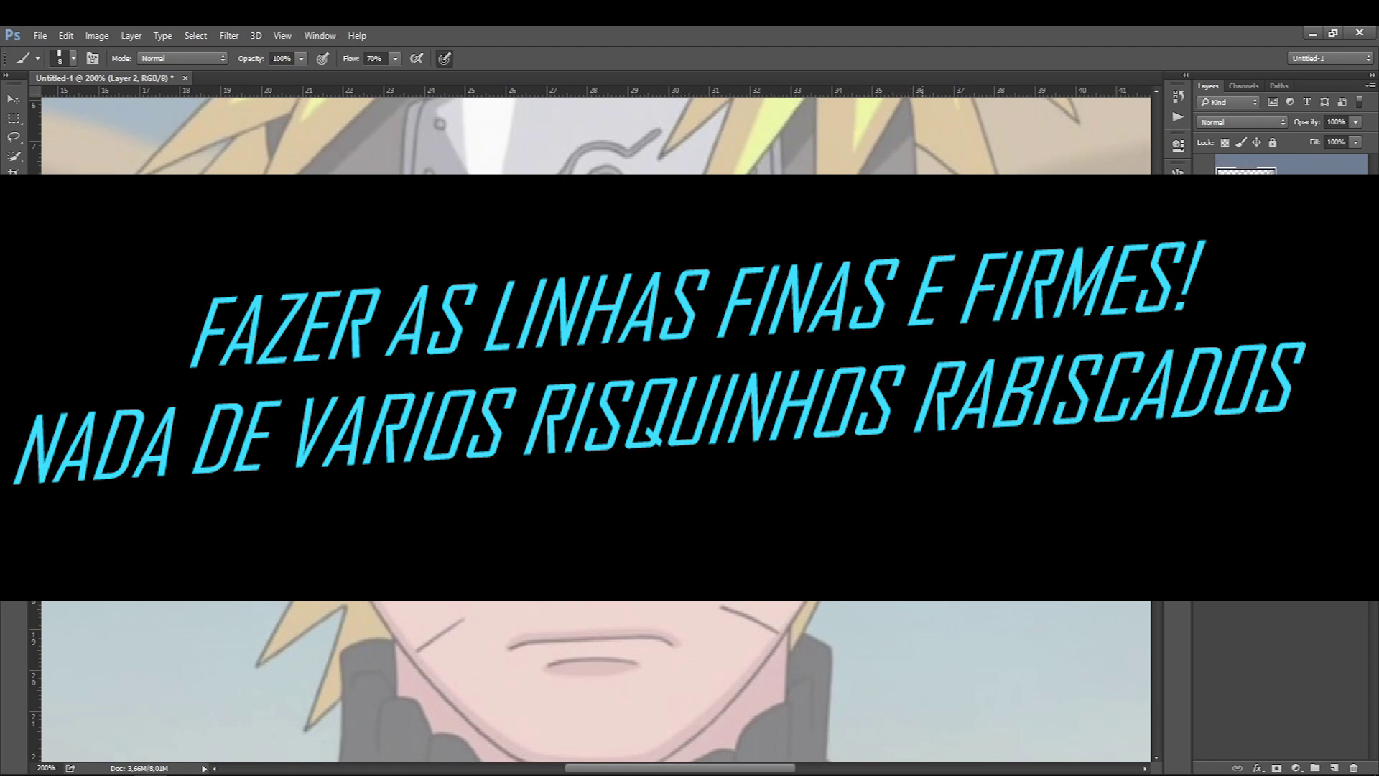
Zoom out to fit the whole image and delete the traced face sketch layer
key(ctrl+minus)
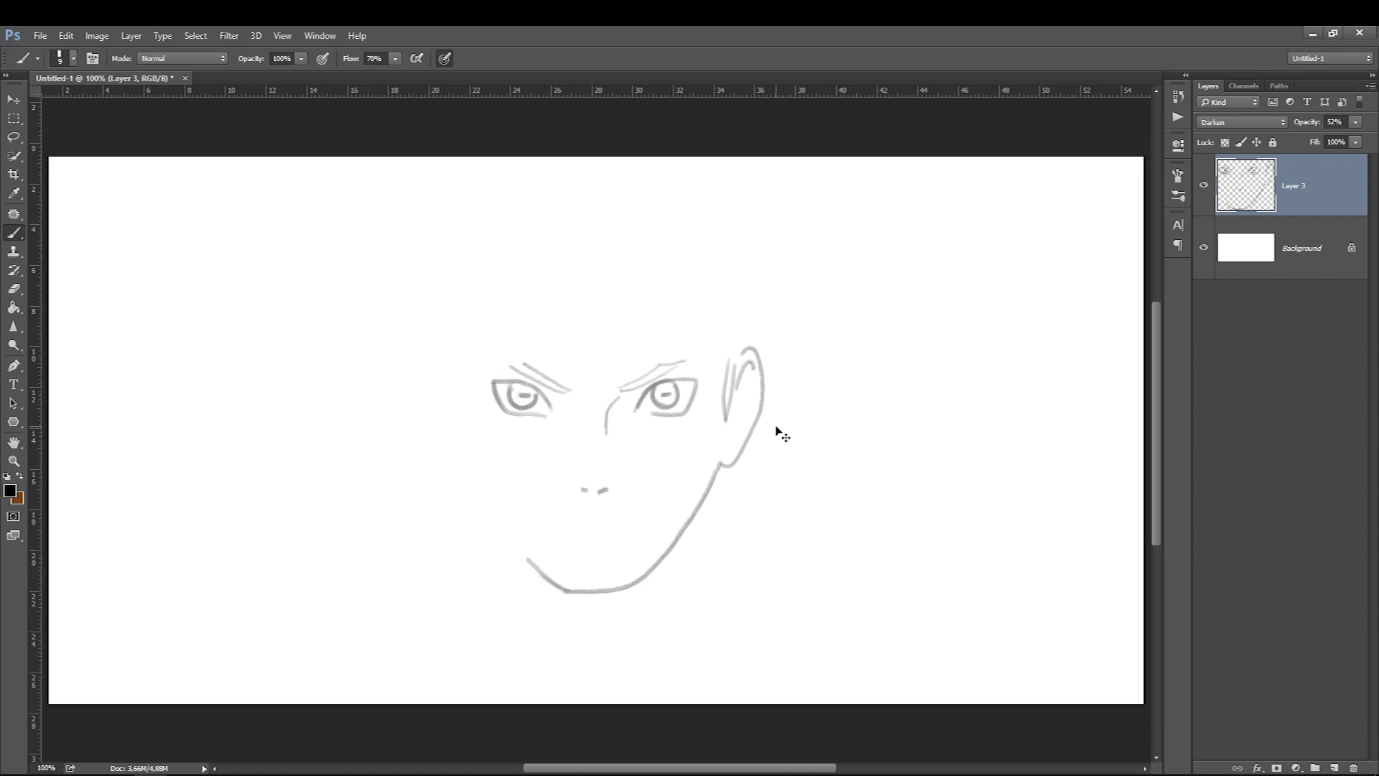
key(ctrl+0)
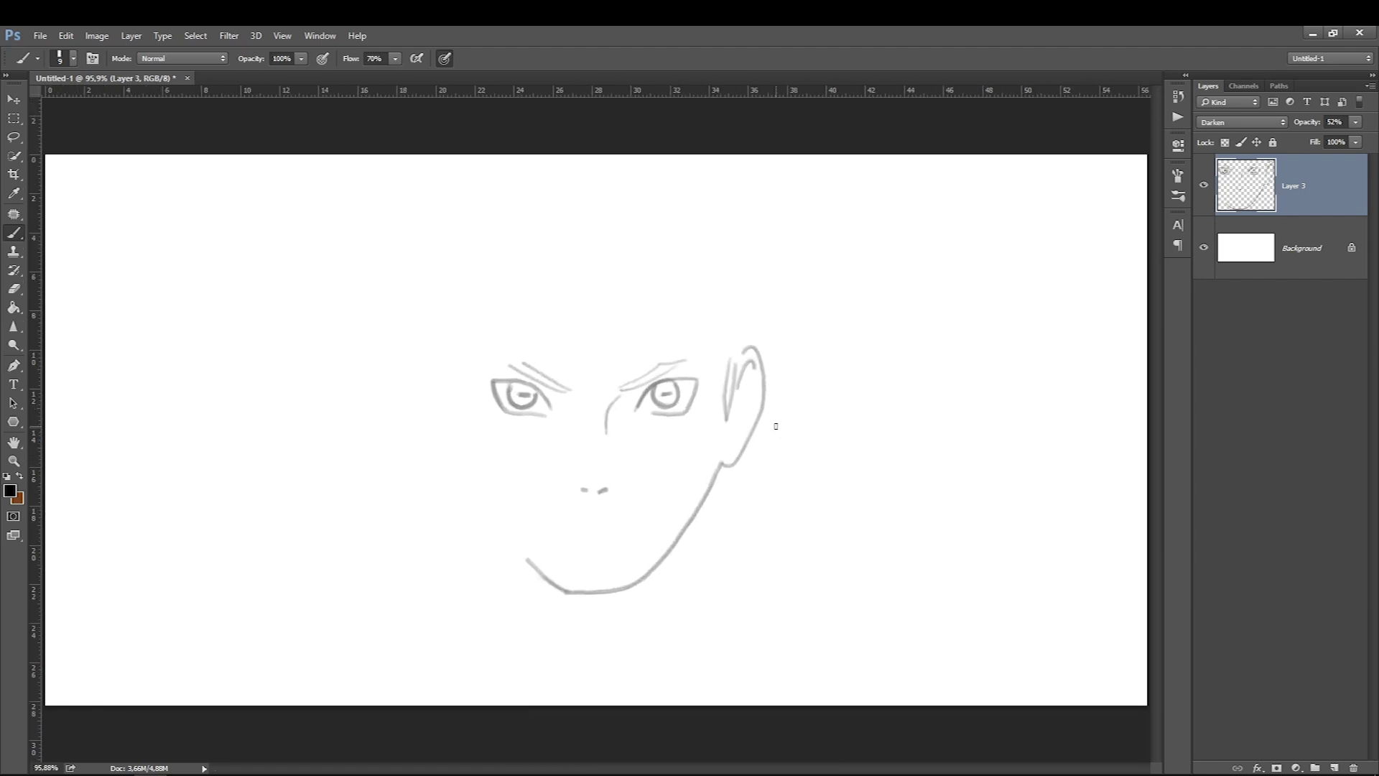
key(Delete)
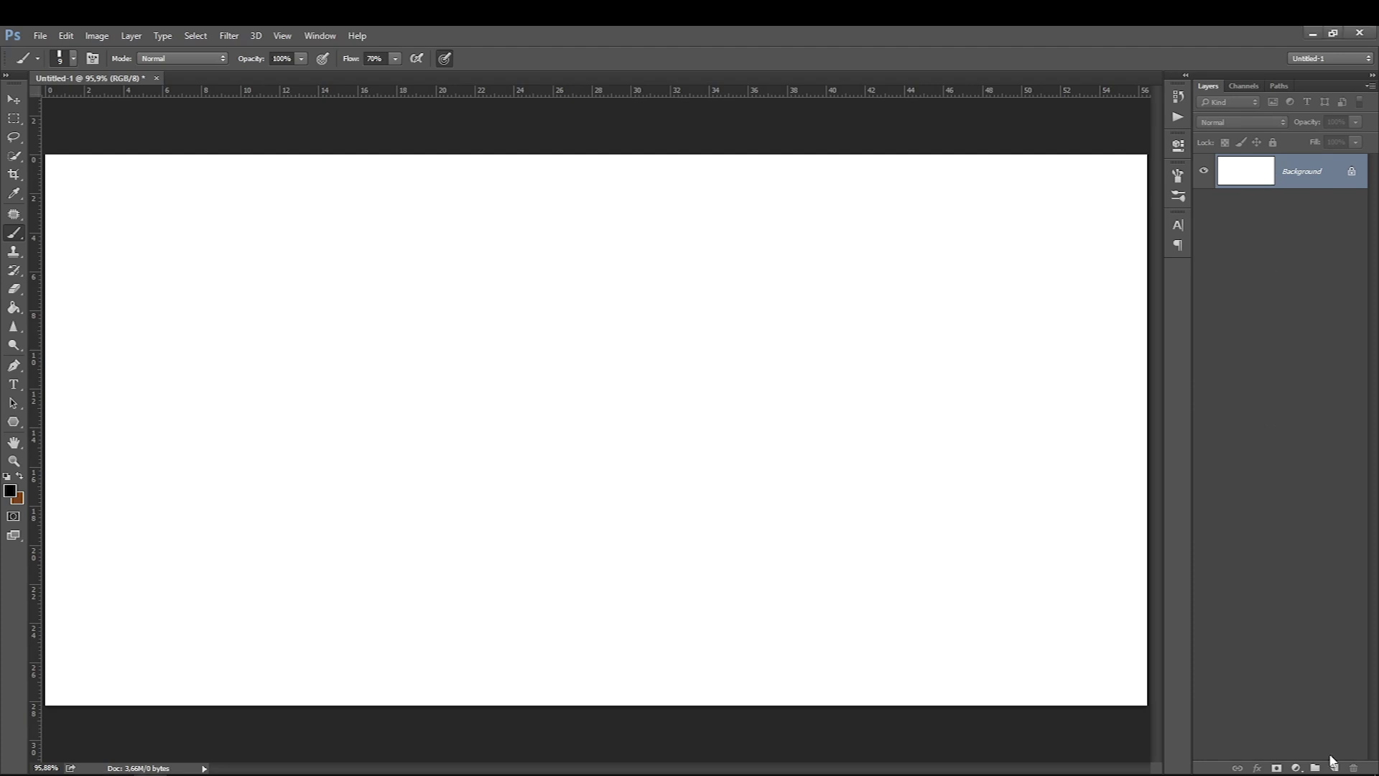
Draw a rough ellipse on a new layer and darken its top and left edges
click(1333, 766)
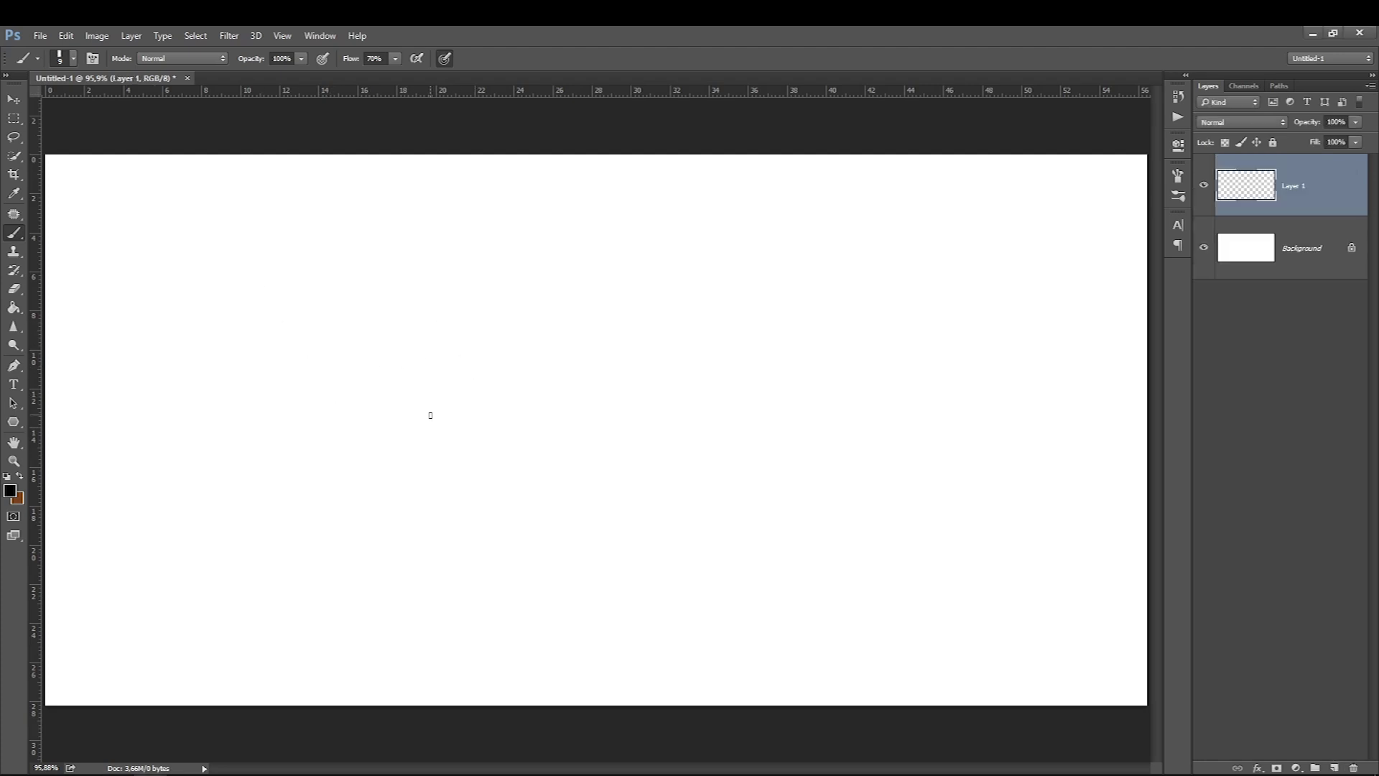
mouse_move(379, 429)
mouse_down()
mouse_move(435, 460)
mouse_move(401, 382)
mouse_up()
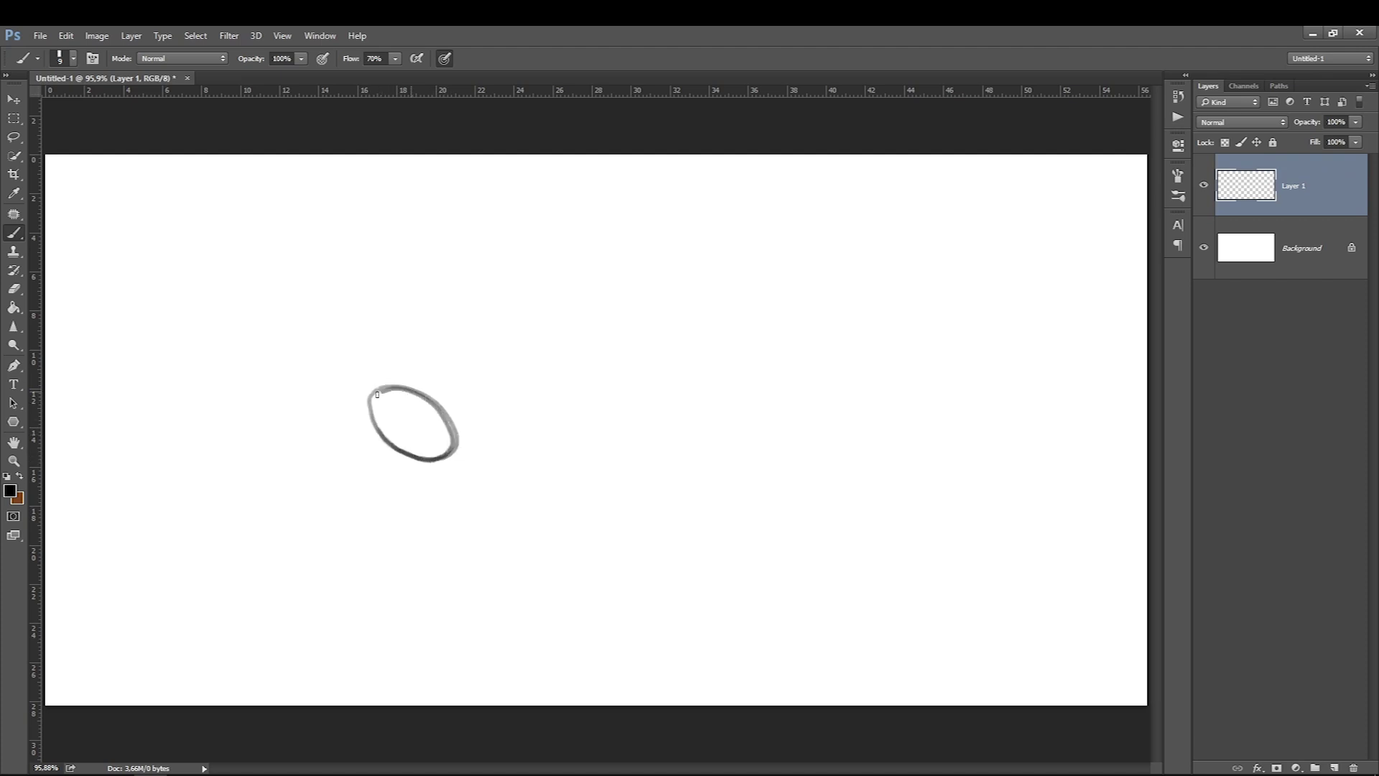
drag(422, 394, 400, 438)
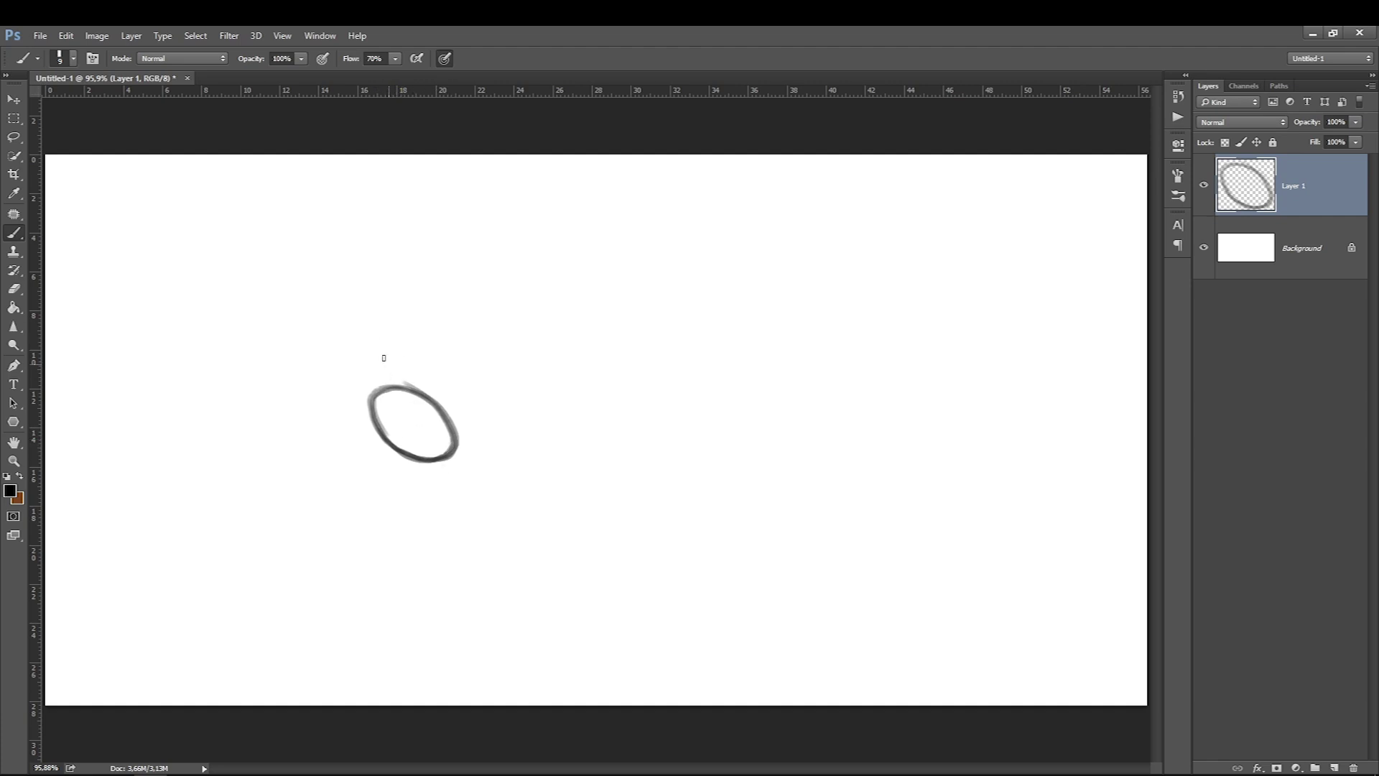
Add a shading layer and softly shade the ellipse with a larger, 20%-opacity brush
click(1334, 768)
key(2)
key(2)
key(bracketright)
key(bracketright)
mouse_move(440, 453)
mouse_down()
mouse_move(396, 444)
mouse_move(374, 407)
mouse_move(446, 452)
mouse_up()
key(bracketright)
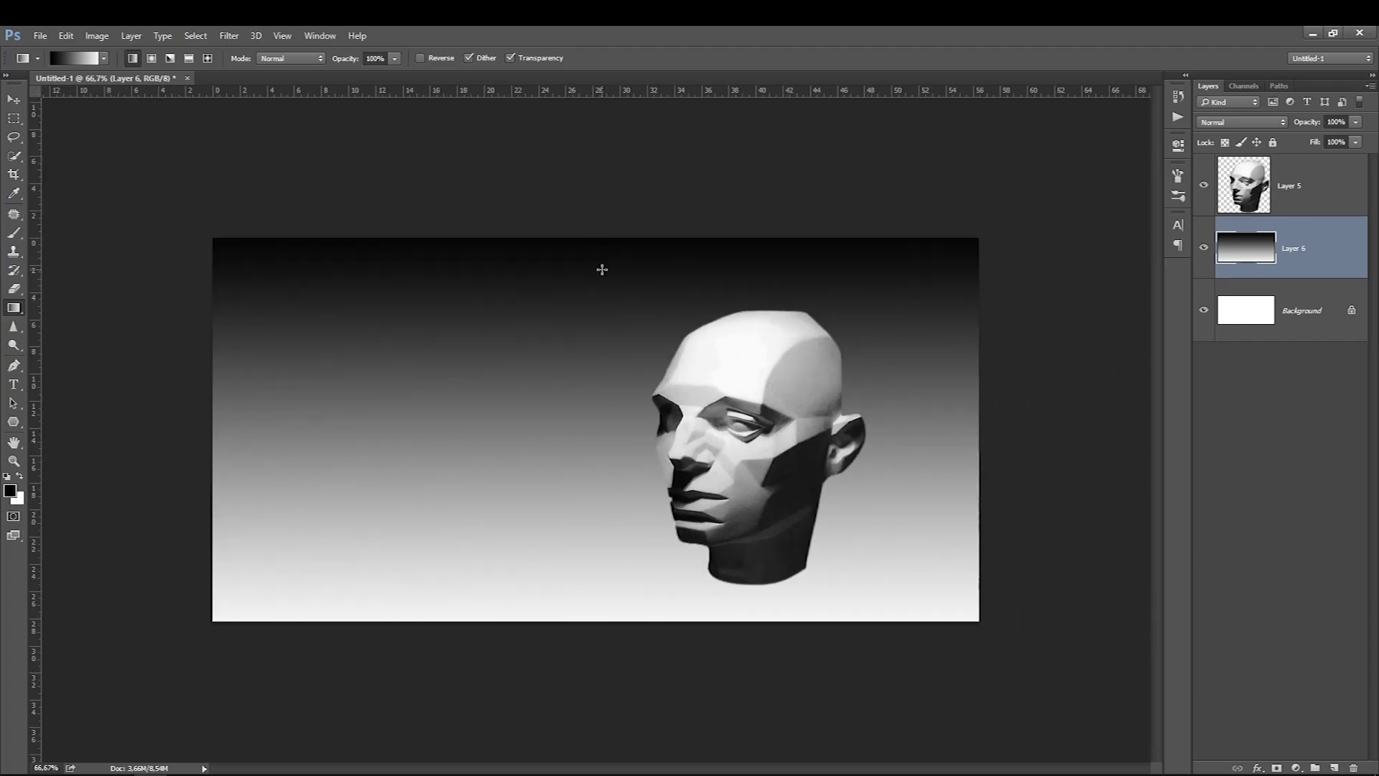
Hide Layer 5's head, keep Layer 6 visible, and redraw a black-to-white vertical gradient
click(1204, 184)
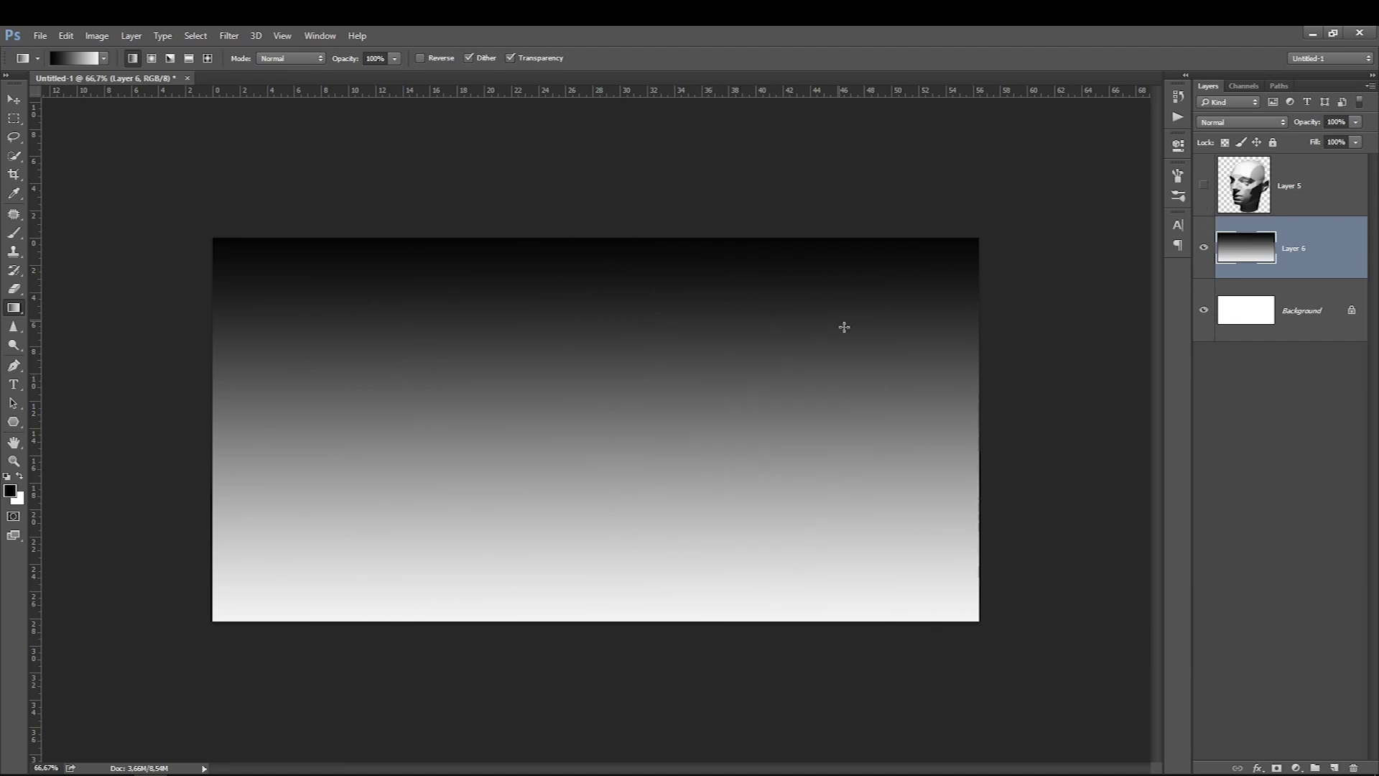
click(1204, 247)
click(1205, 247)
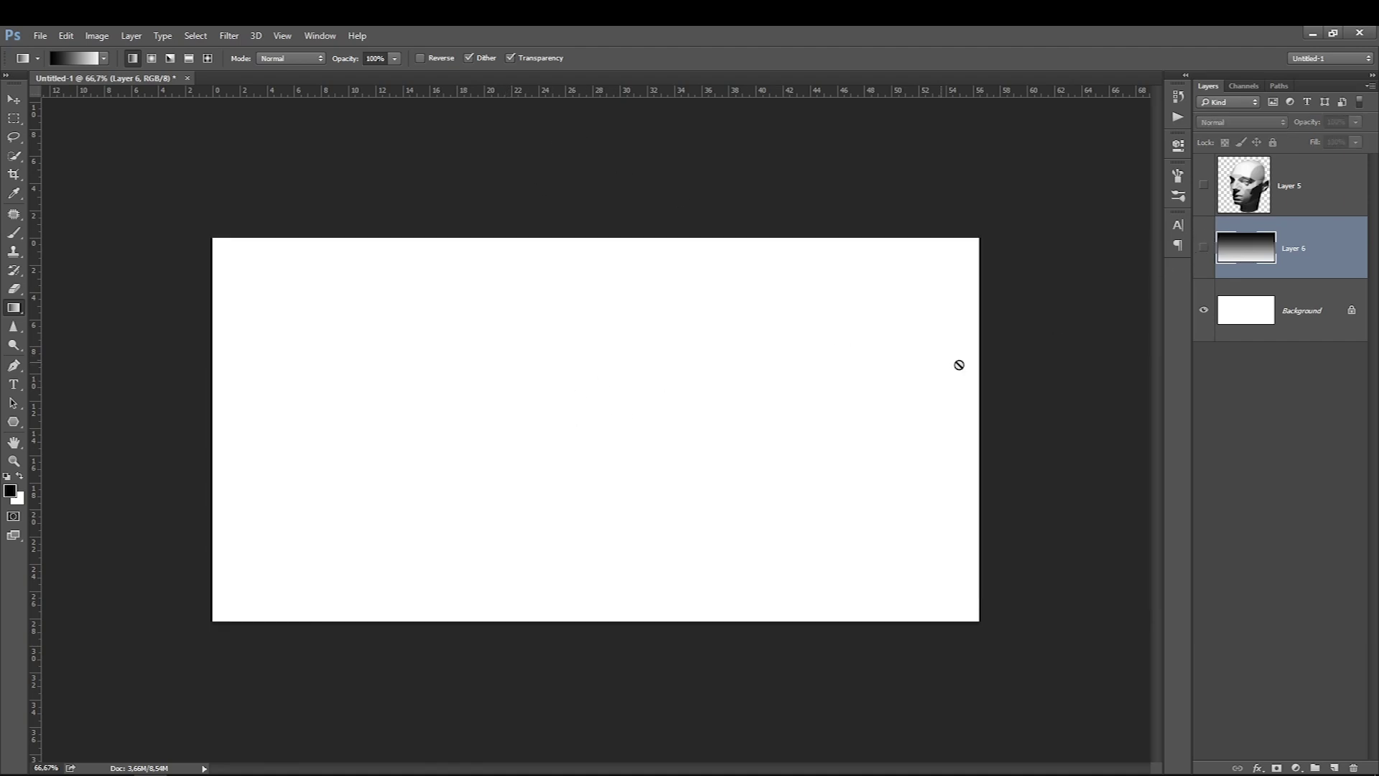
click(1204, 247)
drag(582, 179, 589, 688)
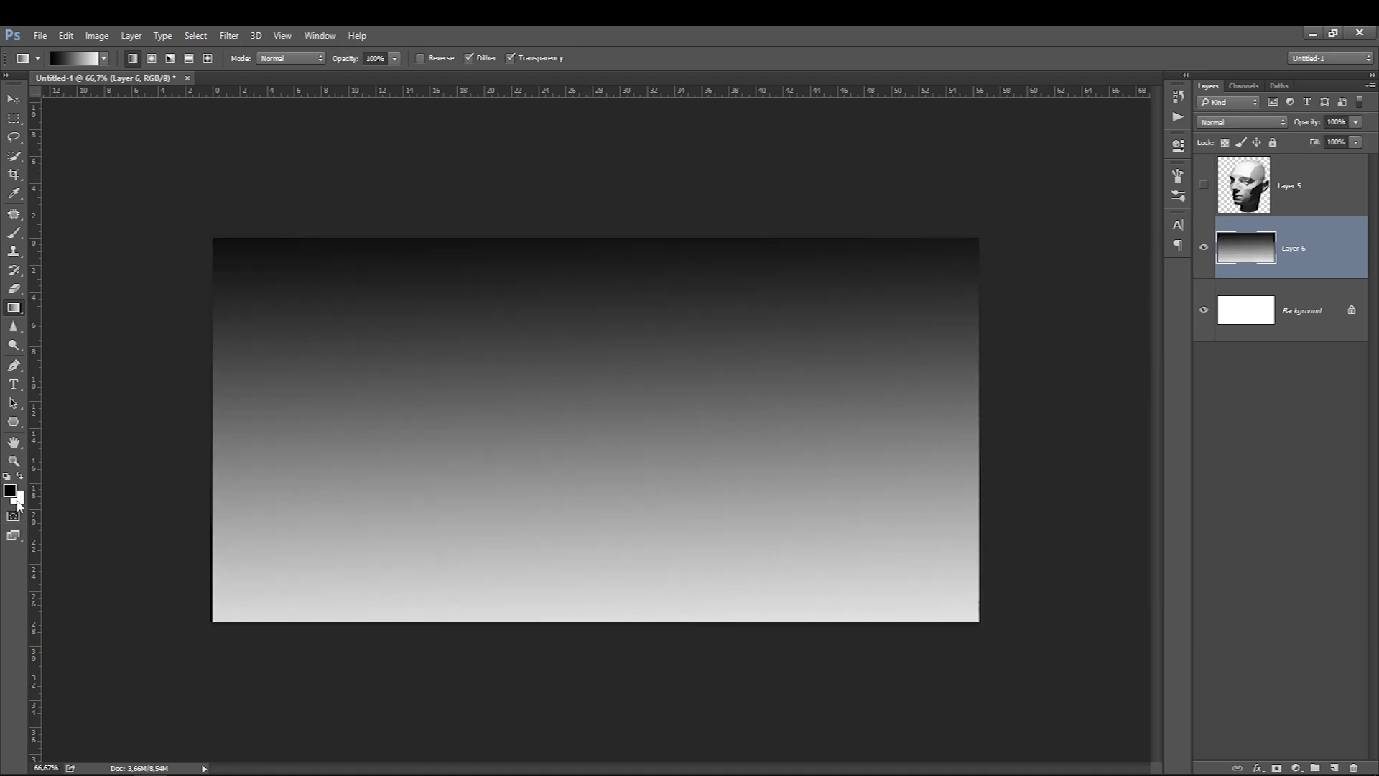
Pick a light blue colour in the Color Picker and swap it into the background swatch
right_click(13, 308)
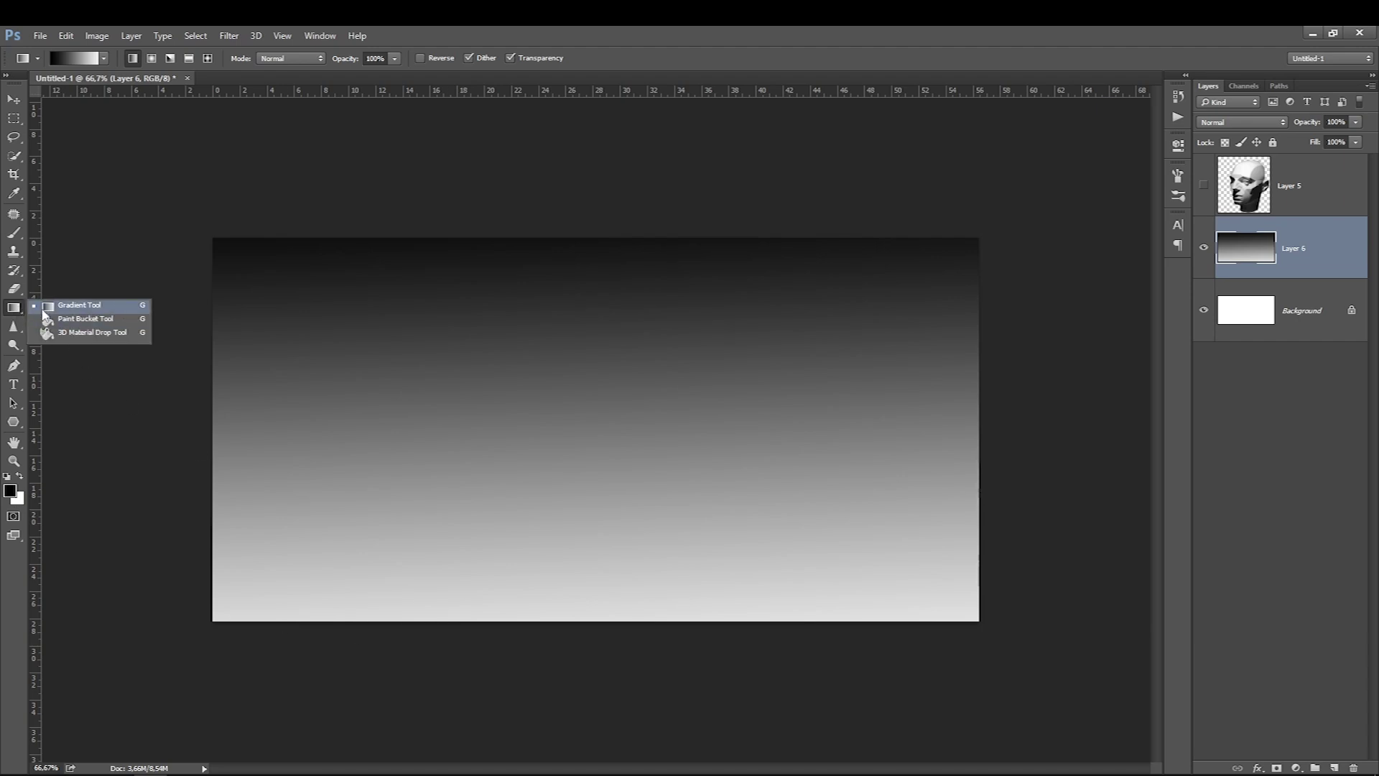
click(9, 491)
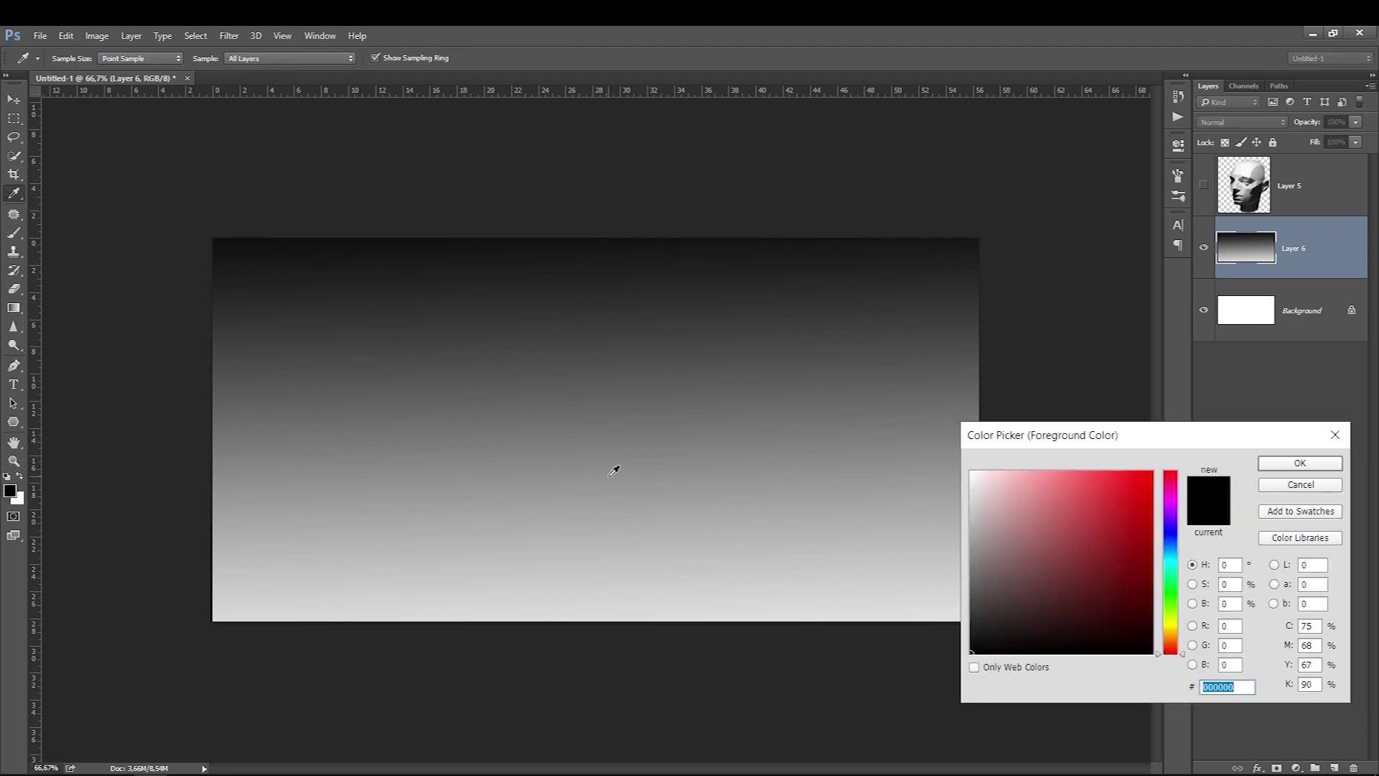
click(1170, 551)
click(1142, 486)
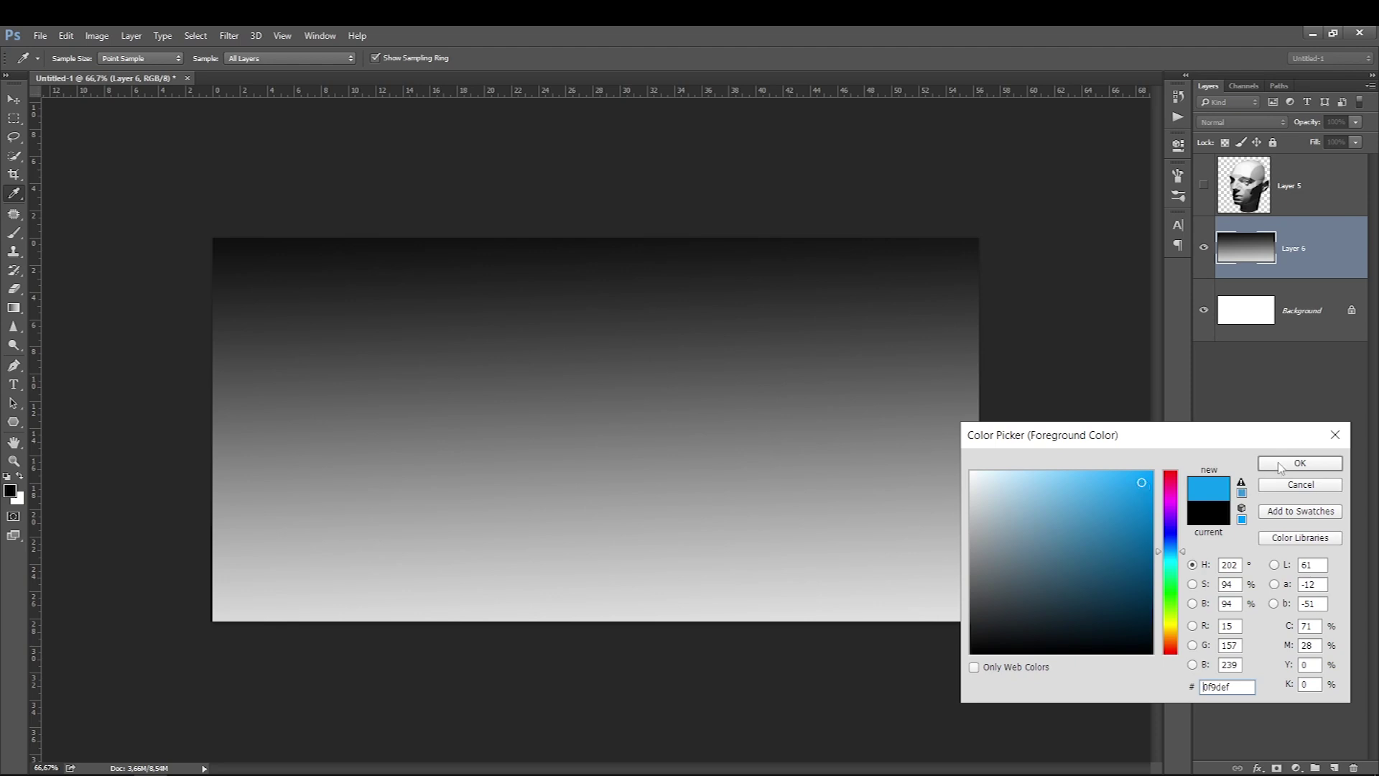
drag(1142, 486, 1043, 476)
click(1300, 484)
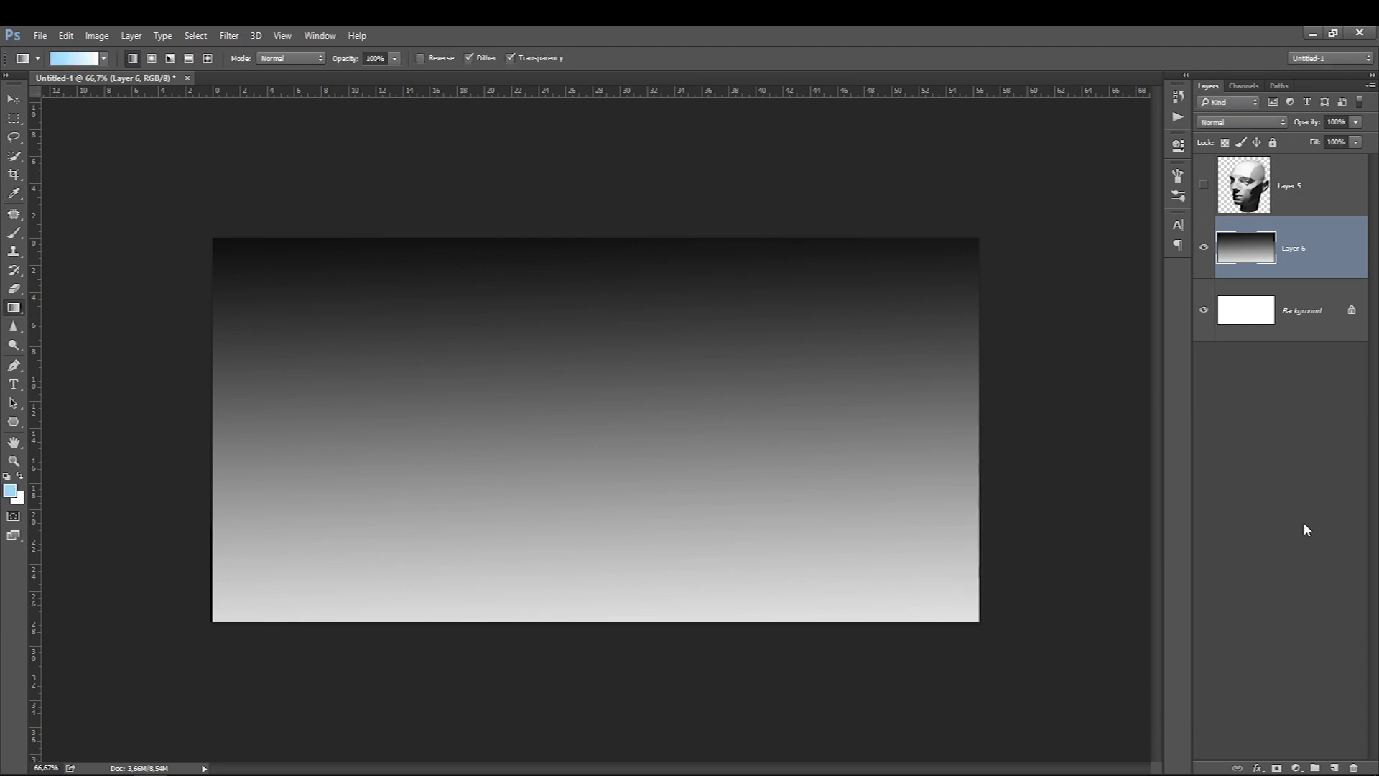
click(17, 477)
click(19, 476)
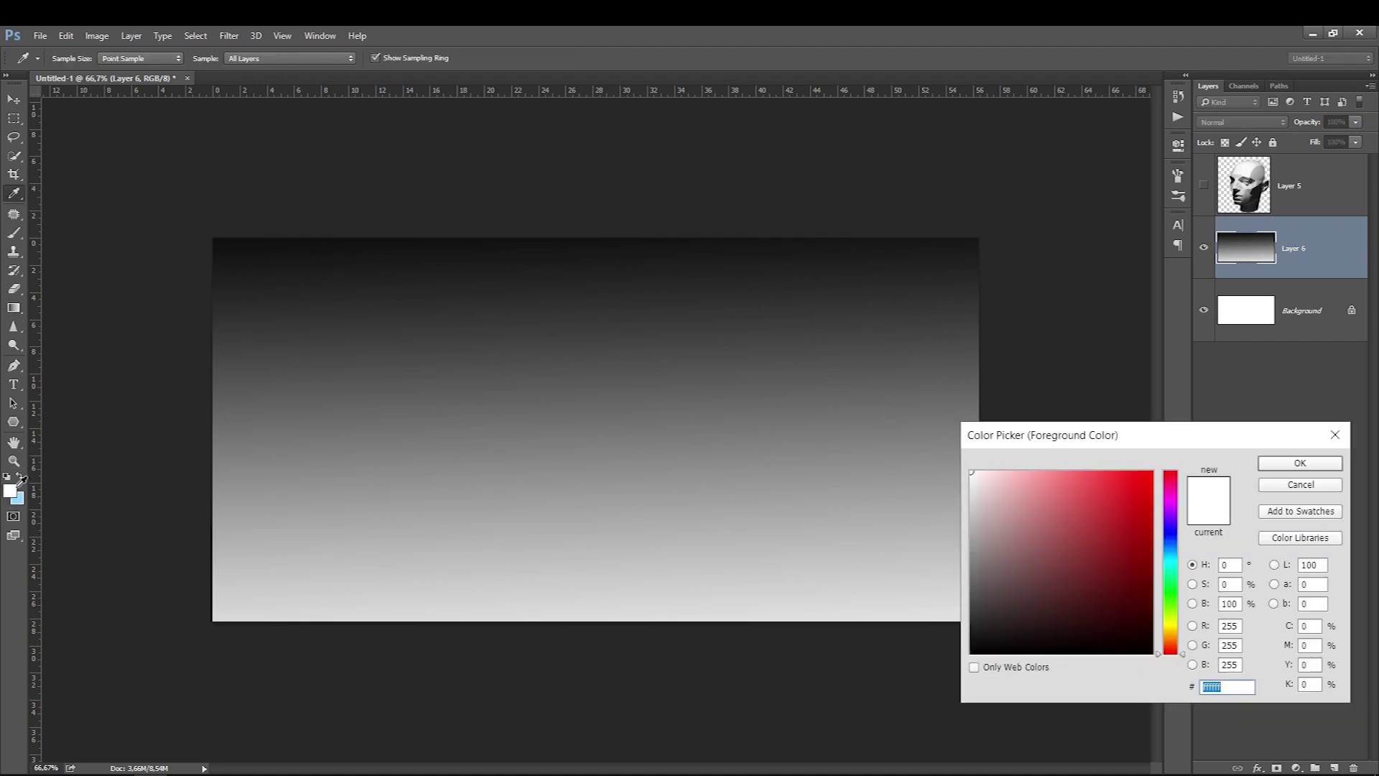
Set the foreground colour to dark brown and drag a brown-to-light-blue vertical gradient
click(1169, 644)
click(1087, 529)
mouse_move(1087, 529)
mouse_down()
mouse_move(1098, 492)
mouse_move(1111, 496)
mouse_up()
key(Escape)
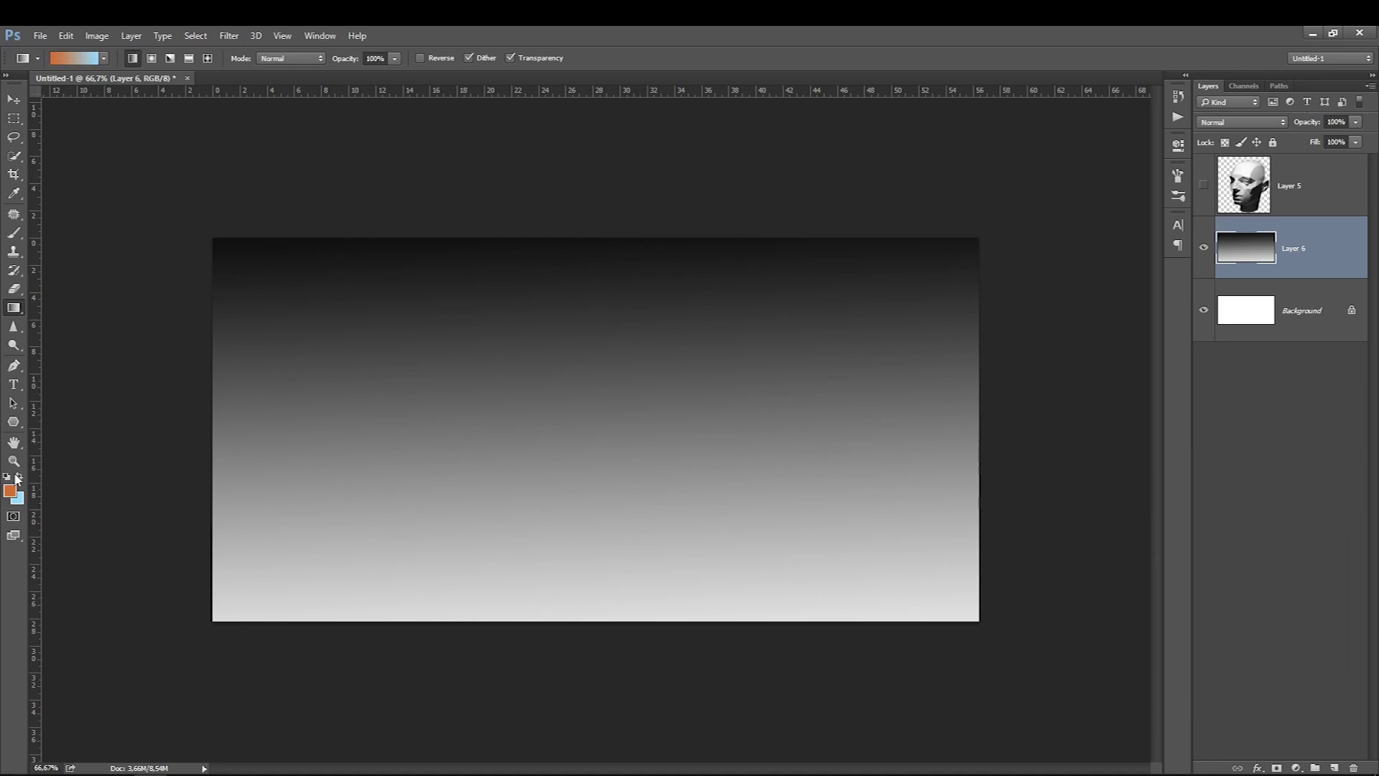
click(10, 490)
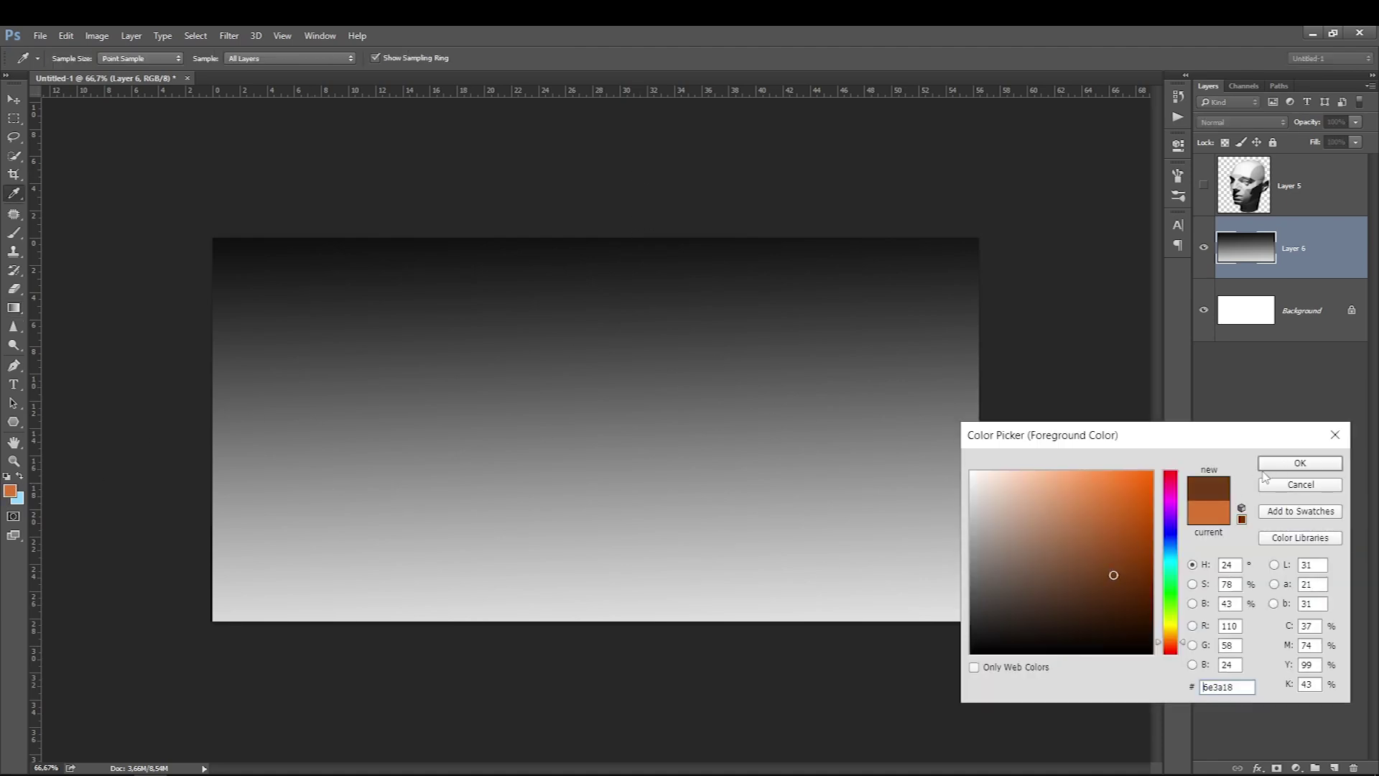
key(Return)
drag(665, 154, 655, 727)
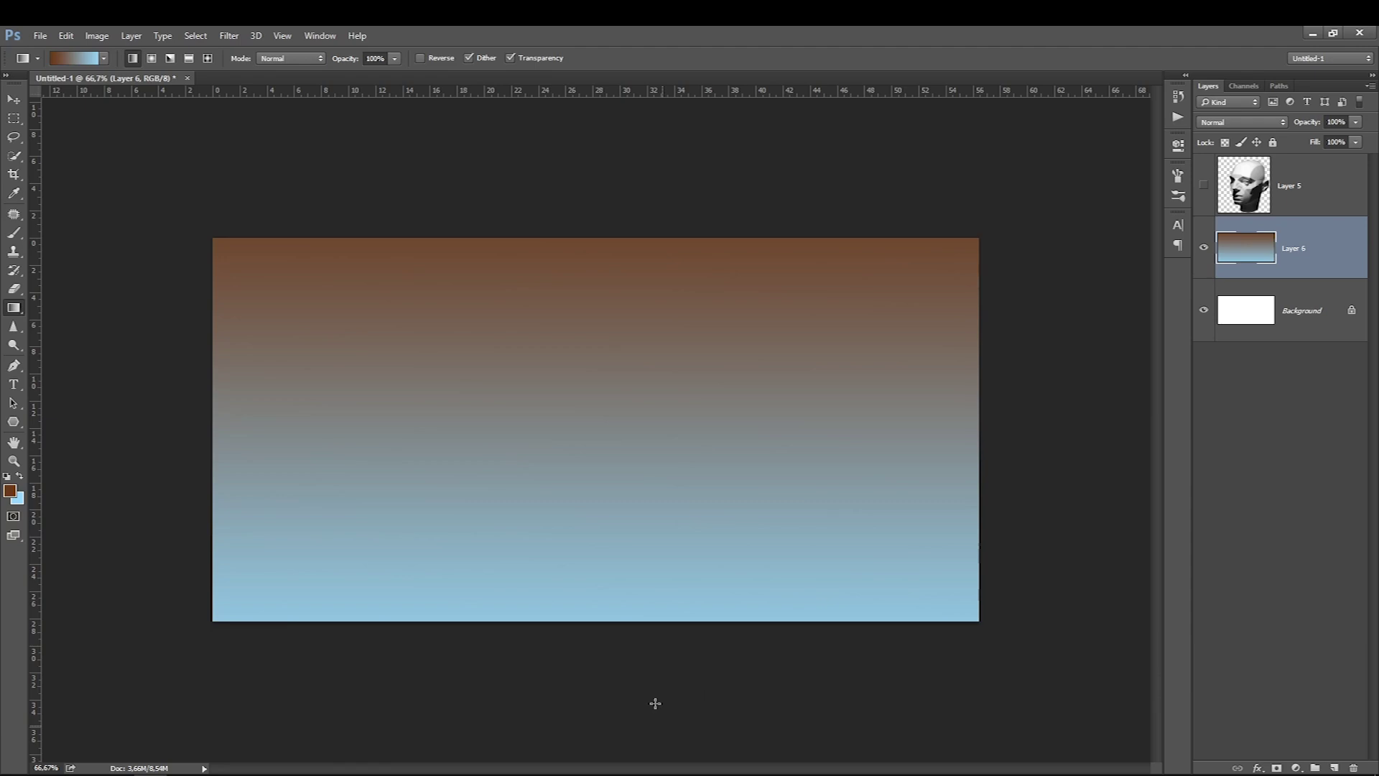
Reverse the gradient to light blue on top, show the head, and lower Layer 6's opacity
mouse_move(597, 185)
mouse_down()
mouse_move(619, 764)
mouse_move(574, 117)
mouse_up()
drag(628, 685, 580, 128)
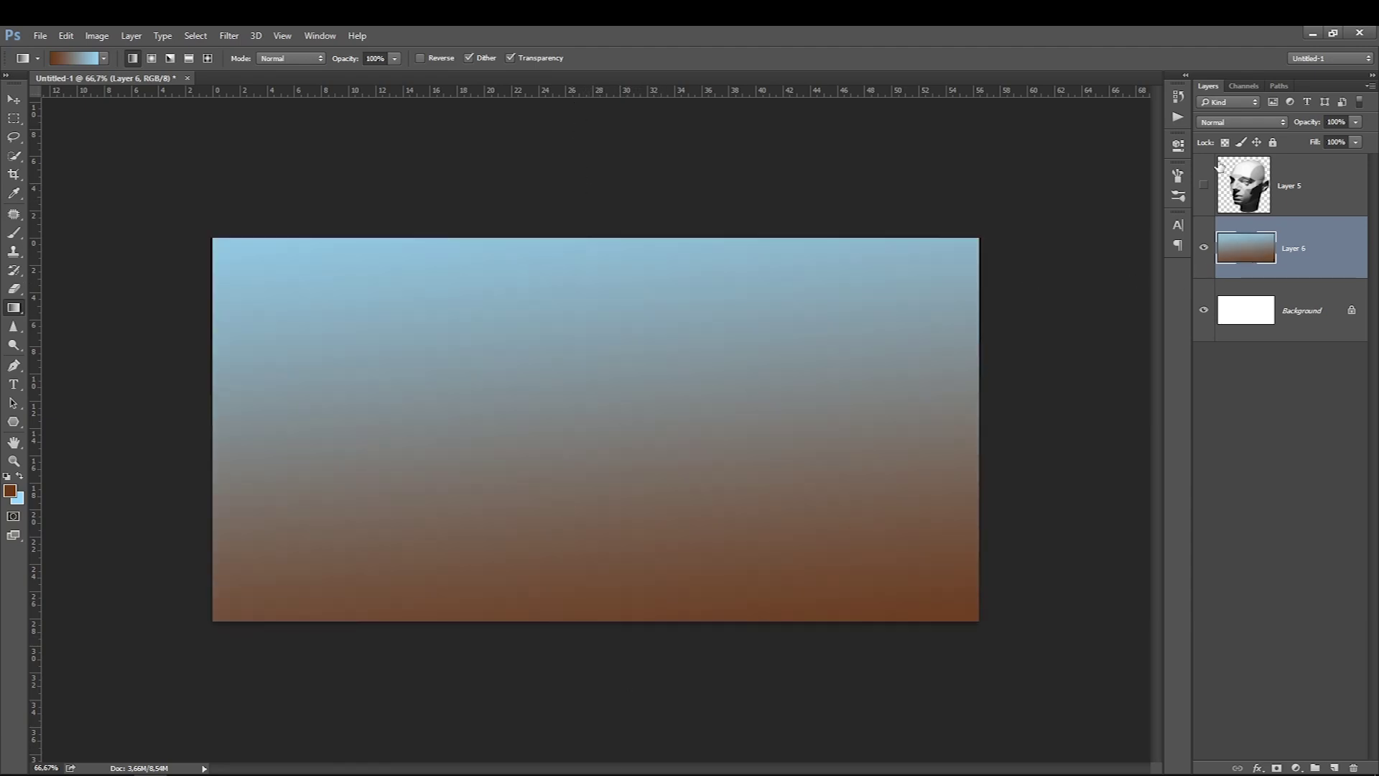
click(1203, 185)
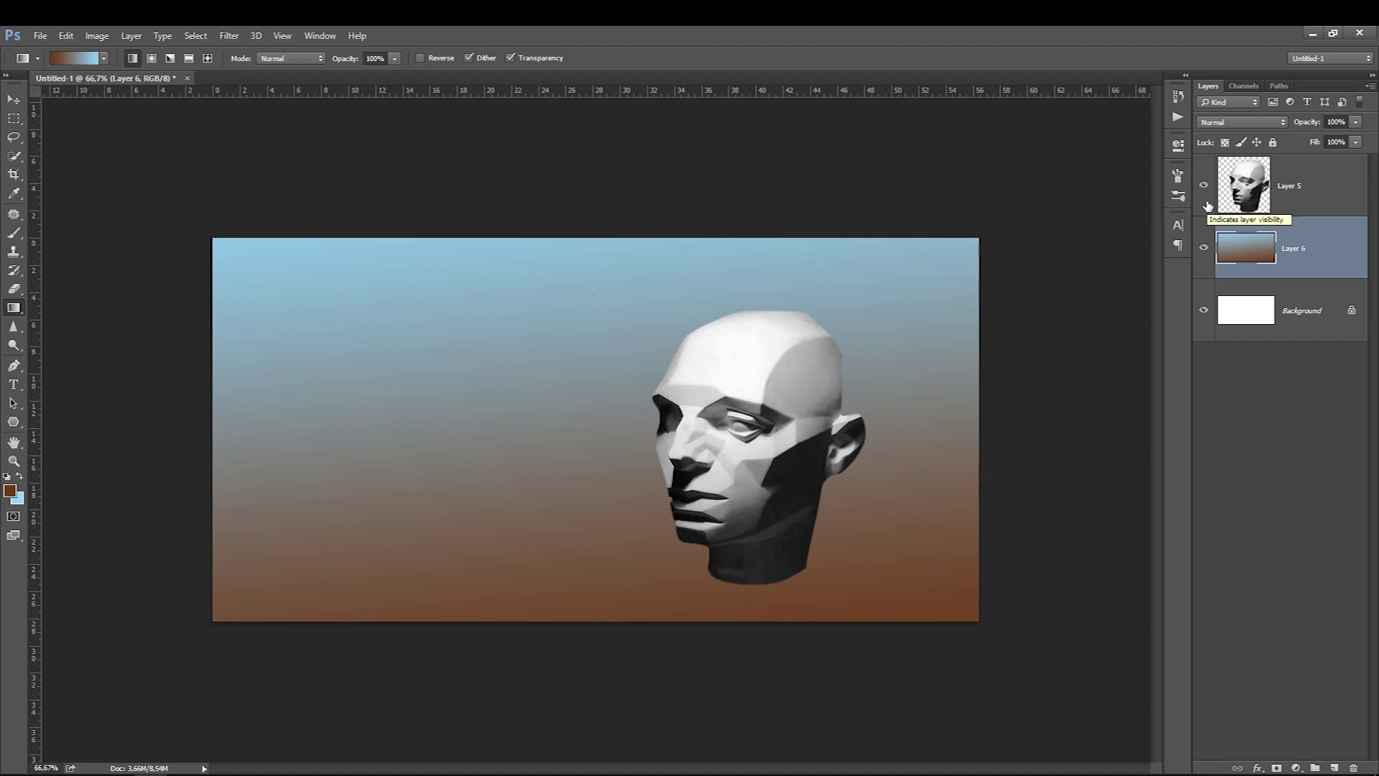
key(ctrl+0)
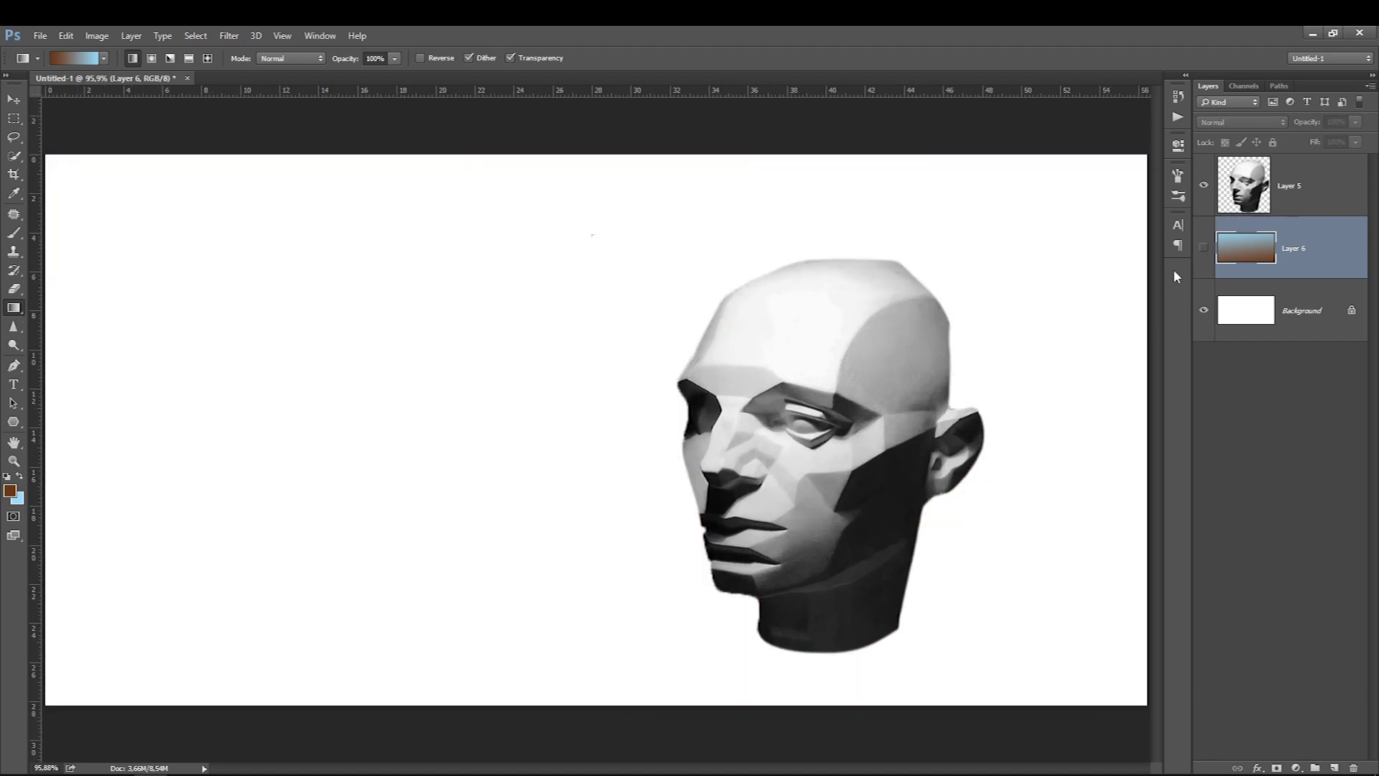
click(1353, 142)
drag(1350, 143, 1324, 138)
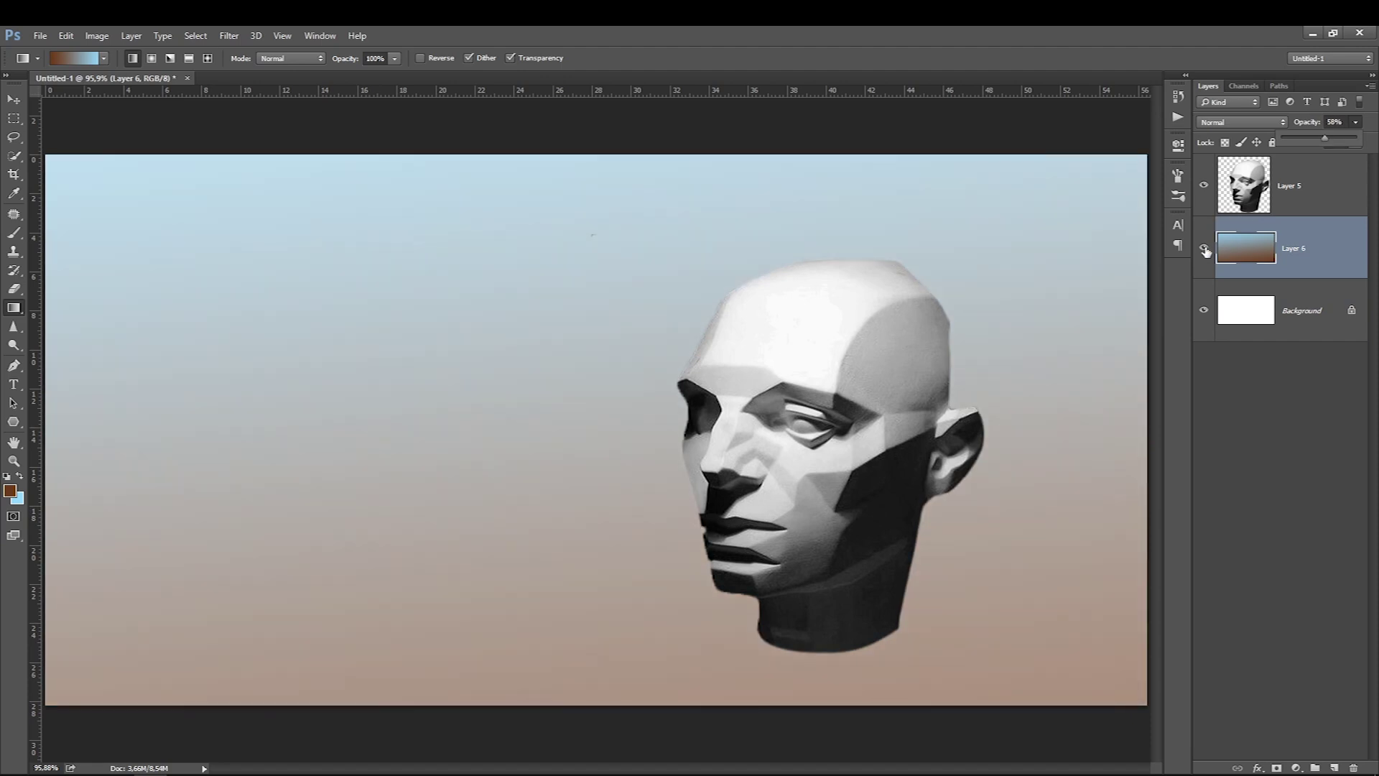
click(1205, 249)
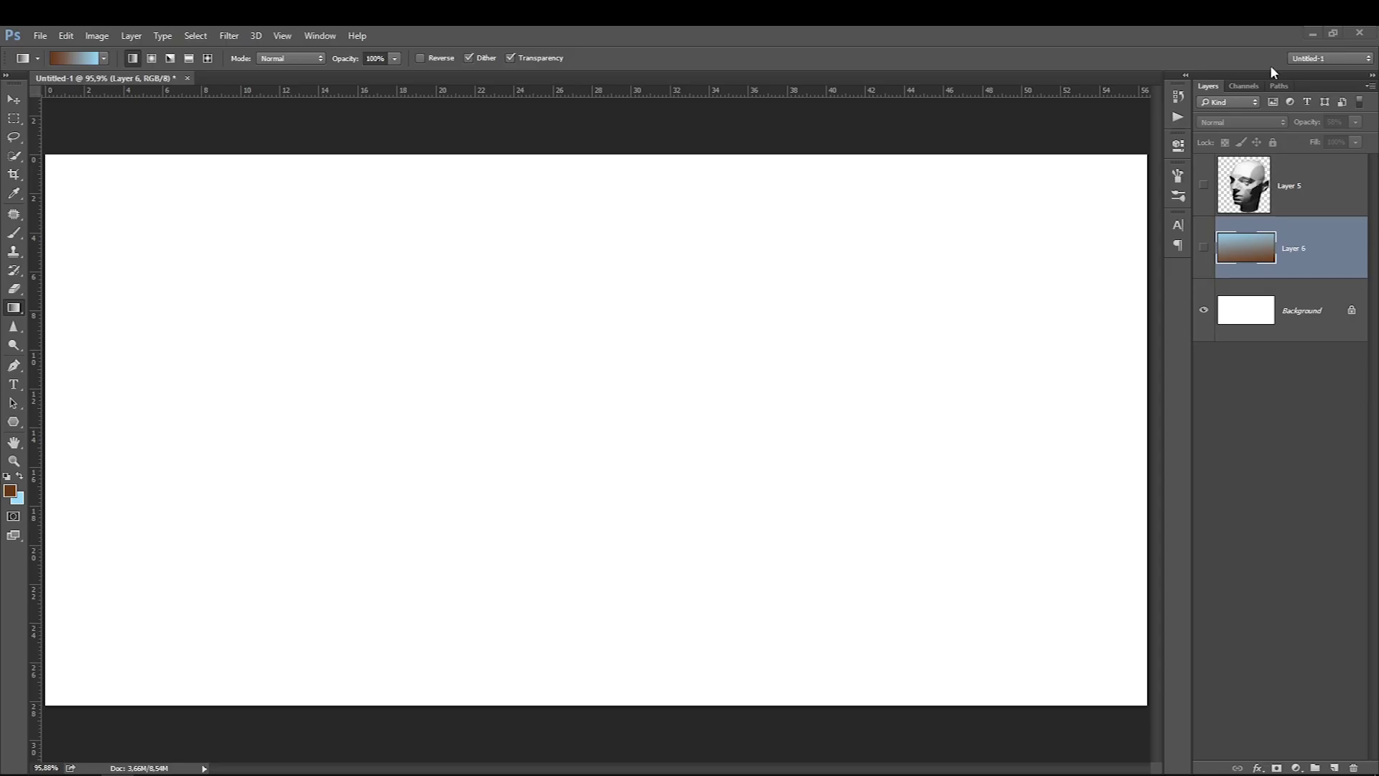
Paste the dancing-figure gesture sketches onto a new layer above the gradient
key(ctrl+v)
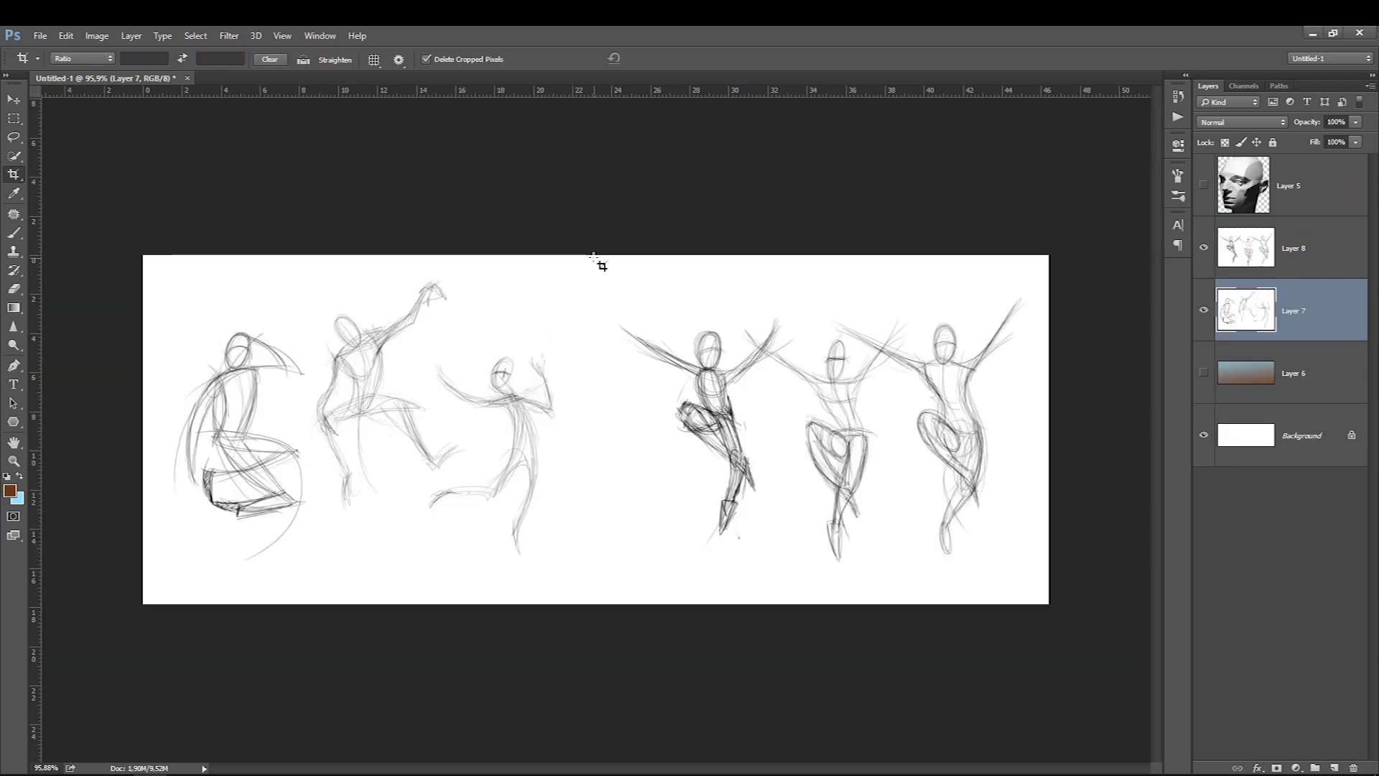
Zoom in on the cropped gesture sketch strip and switch to the Brush for rhythm lines
scroll(597, 262, up, 1)
scroll(597, 262, up, 1)
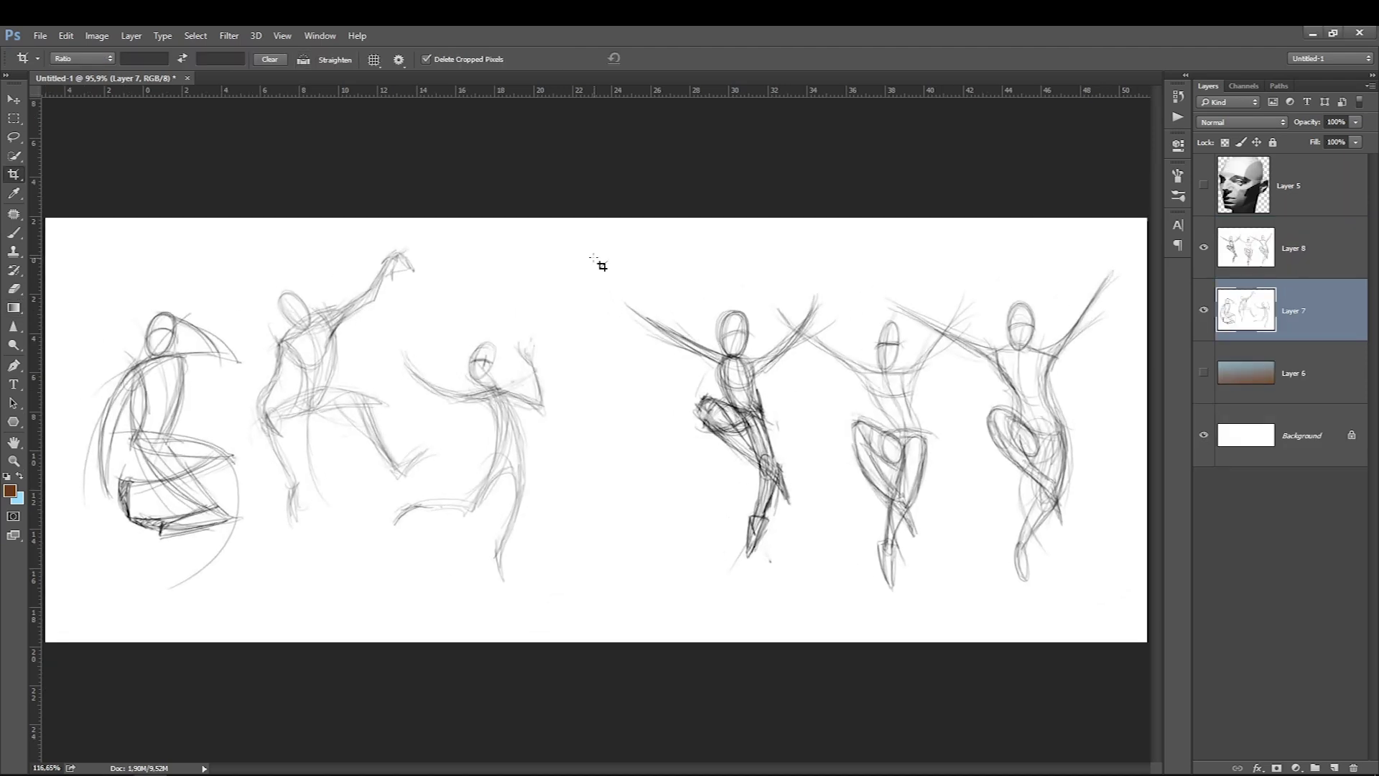
key(b)
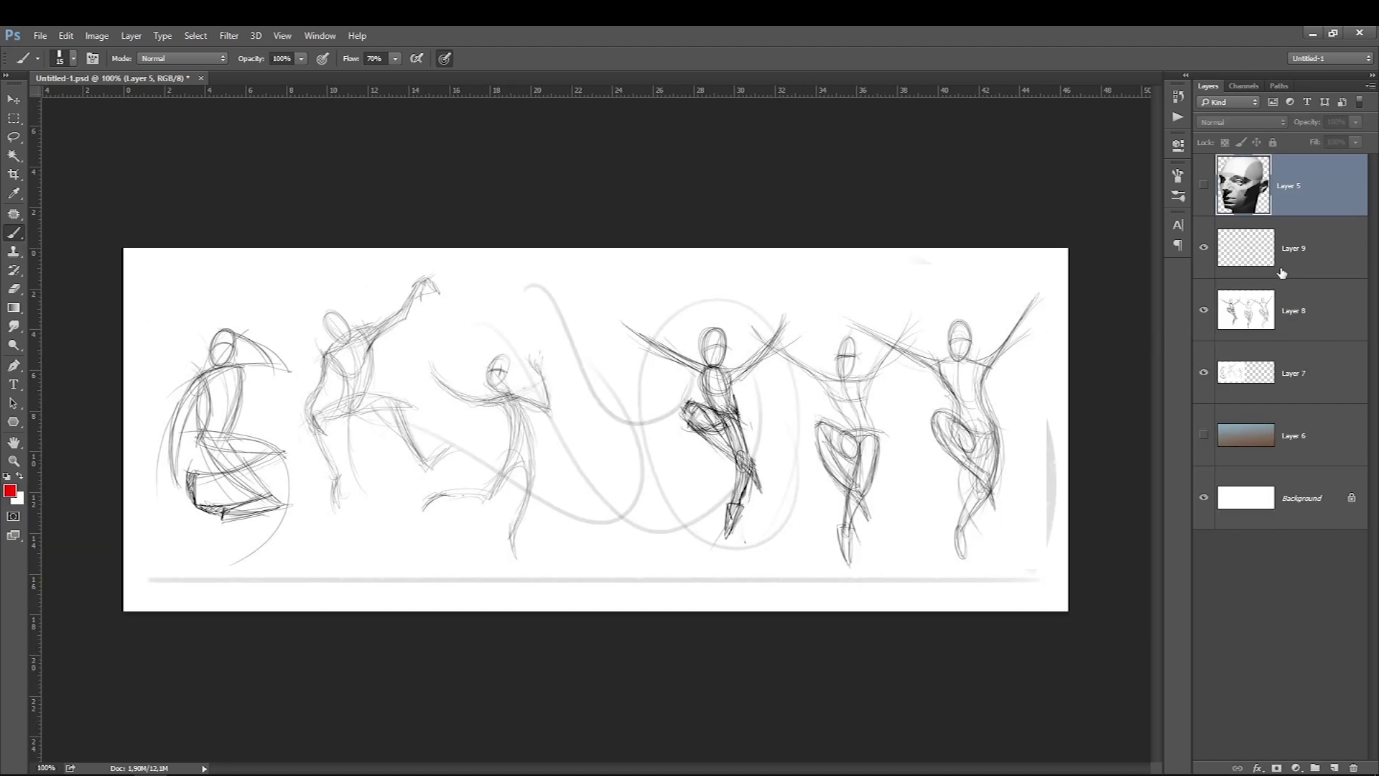
Make Layer 9, with the gray rhythm curves and ground line, the active layer
click(1288, 253)
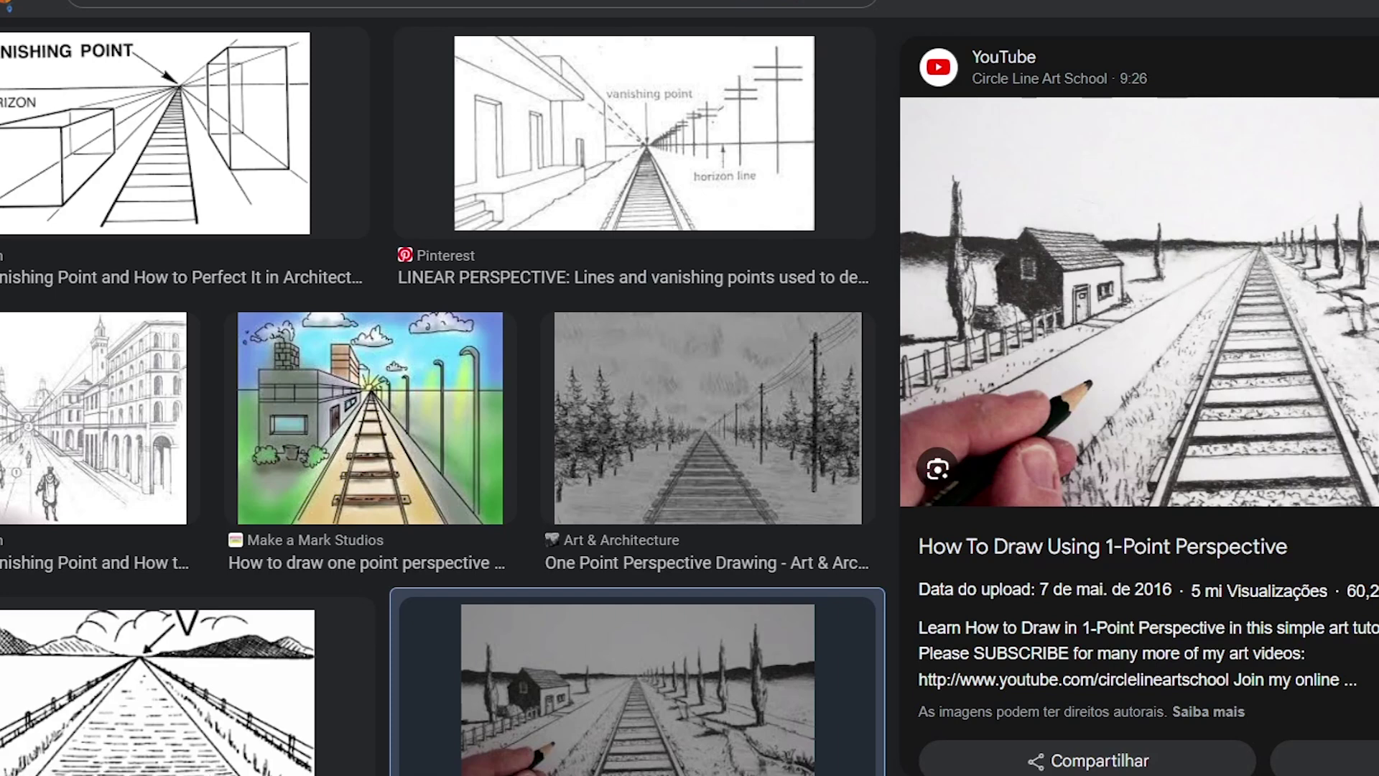
Scroll the perspective image results and preview the next perspective drawing
scroll(1138, 402, down, 3)
scroll(1138, 402, down, 2)
scroll(1139, 402, down, 2)
scroll(1139, 402, down, 2)
key(Right)
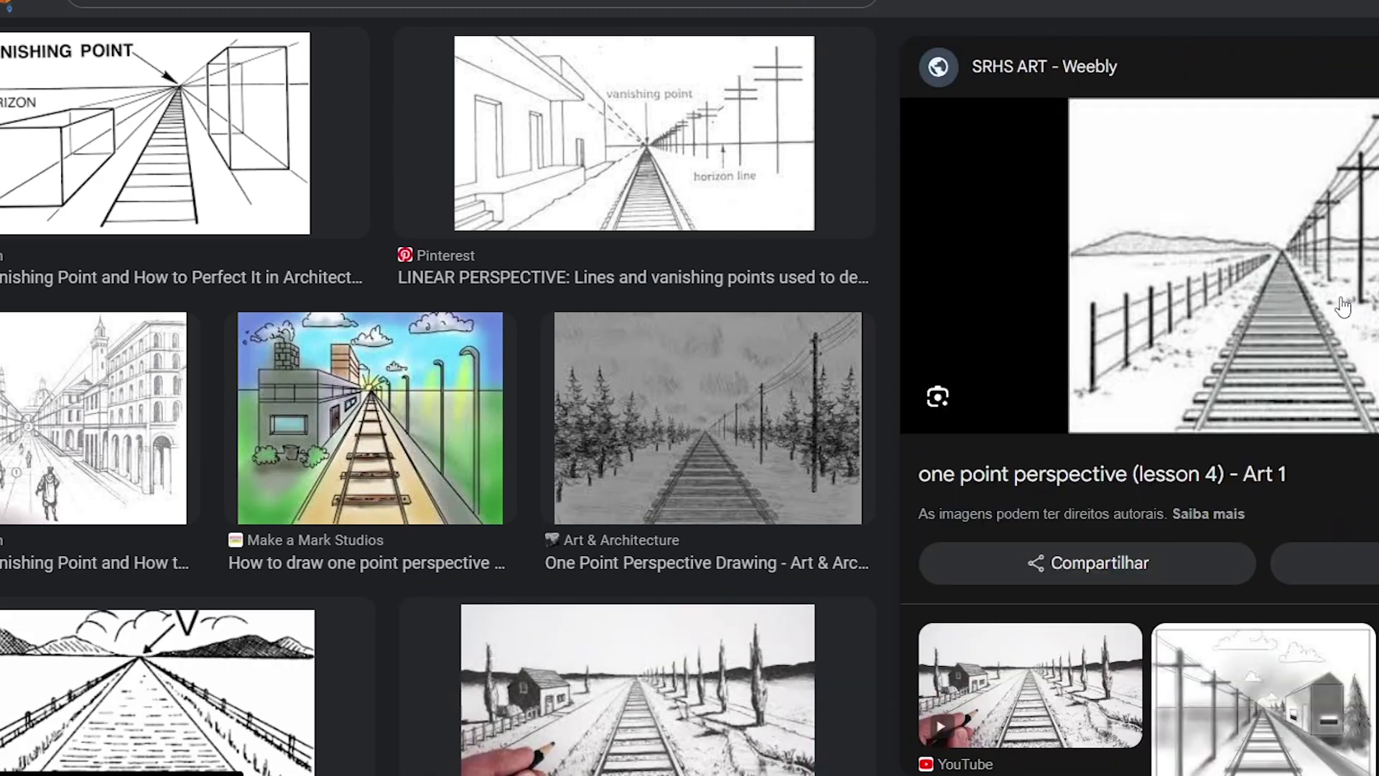
Find and preview the Pinterest two-point vanishing point building drawing
scroll(438, 395, down, 3)
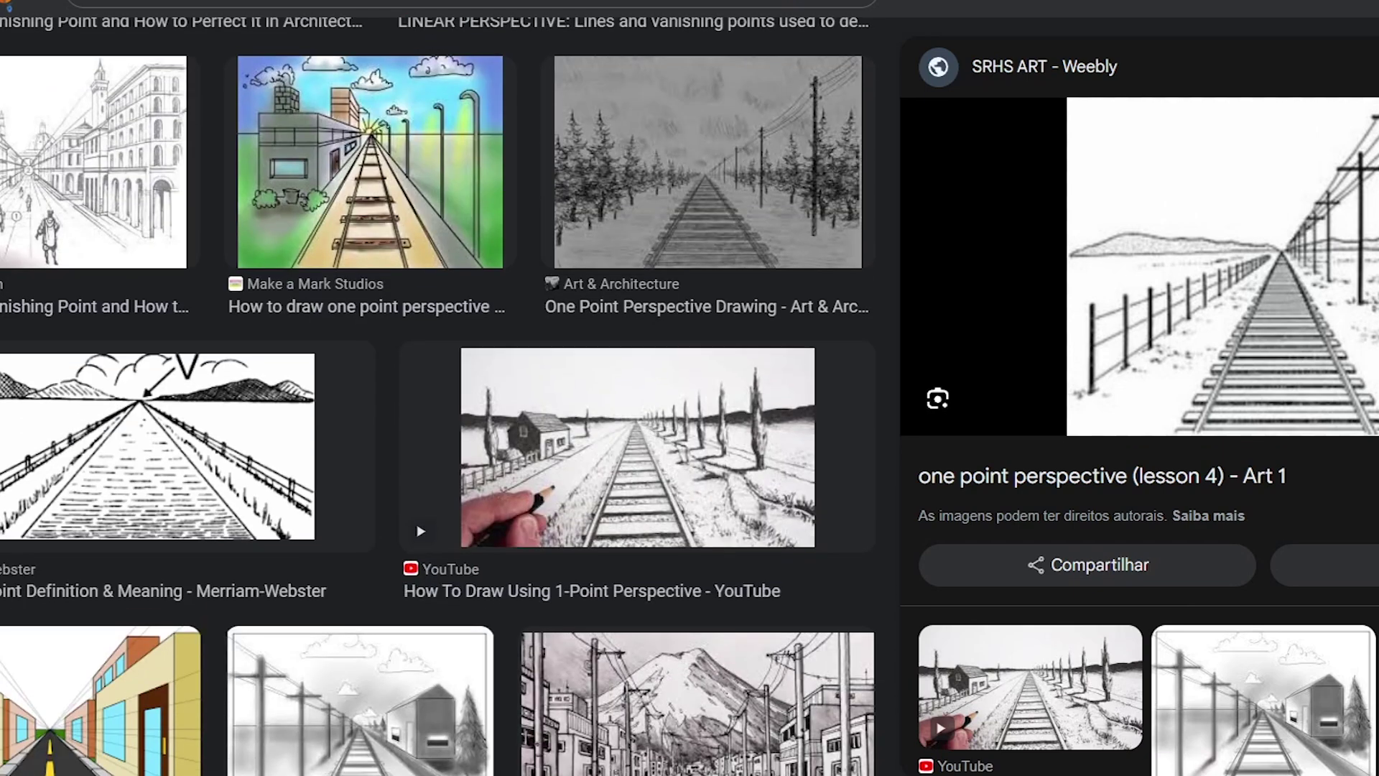
scroll(438, 395, down, 1)
scroll(438, 395, down, 2)
scroll(438, 395, down, 2)
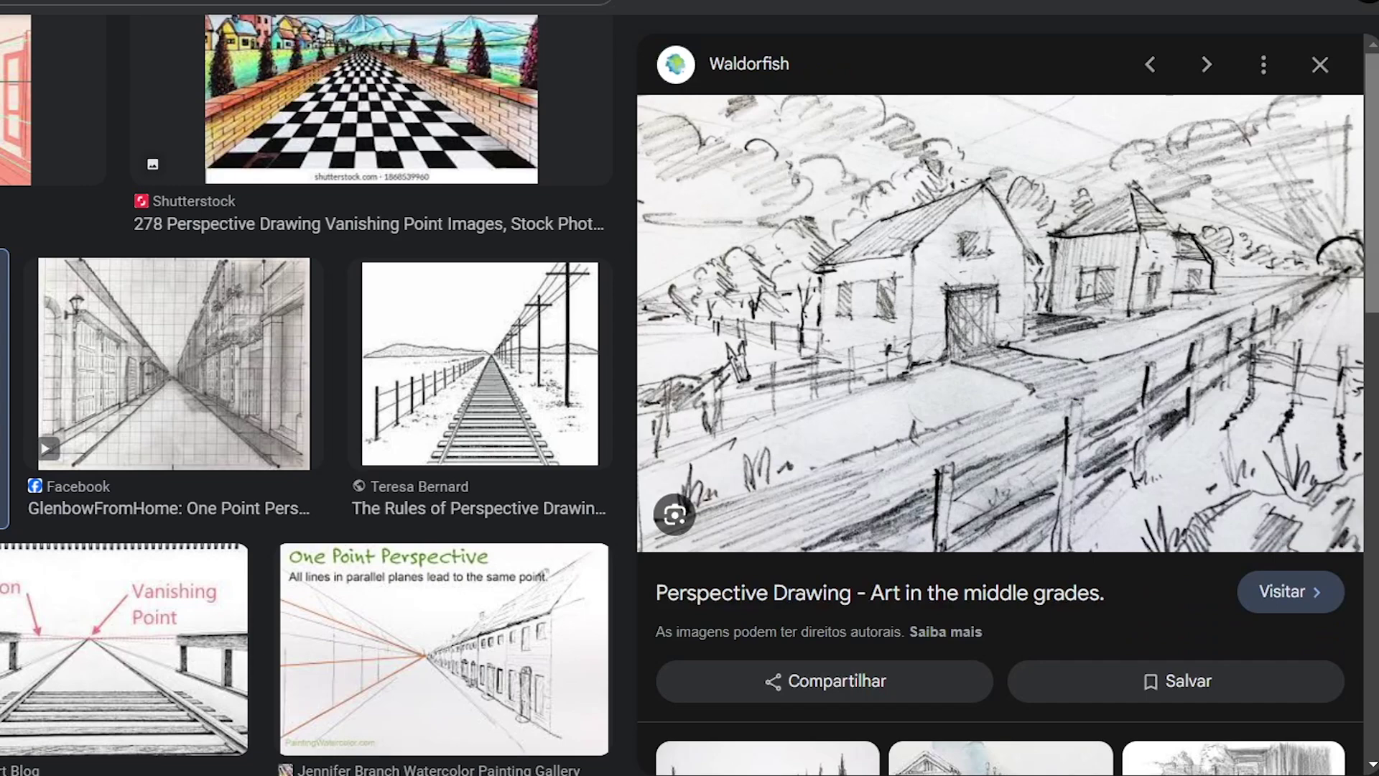
scroll(306, 395, down, 5)
scroll(306, 395, down, 6)
scroll(306, 395, down, 2)
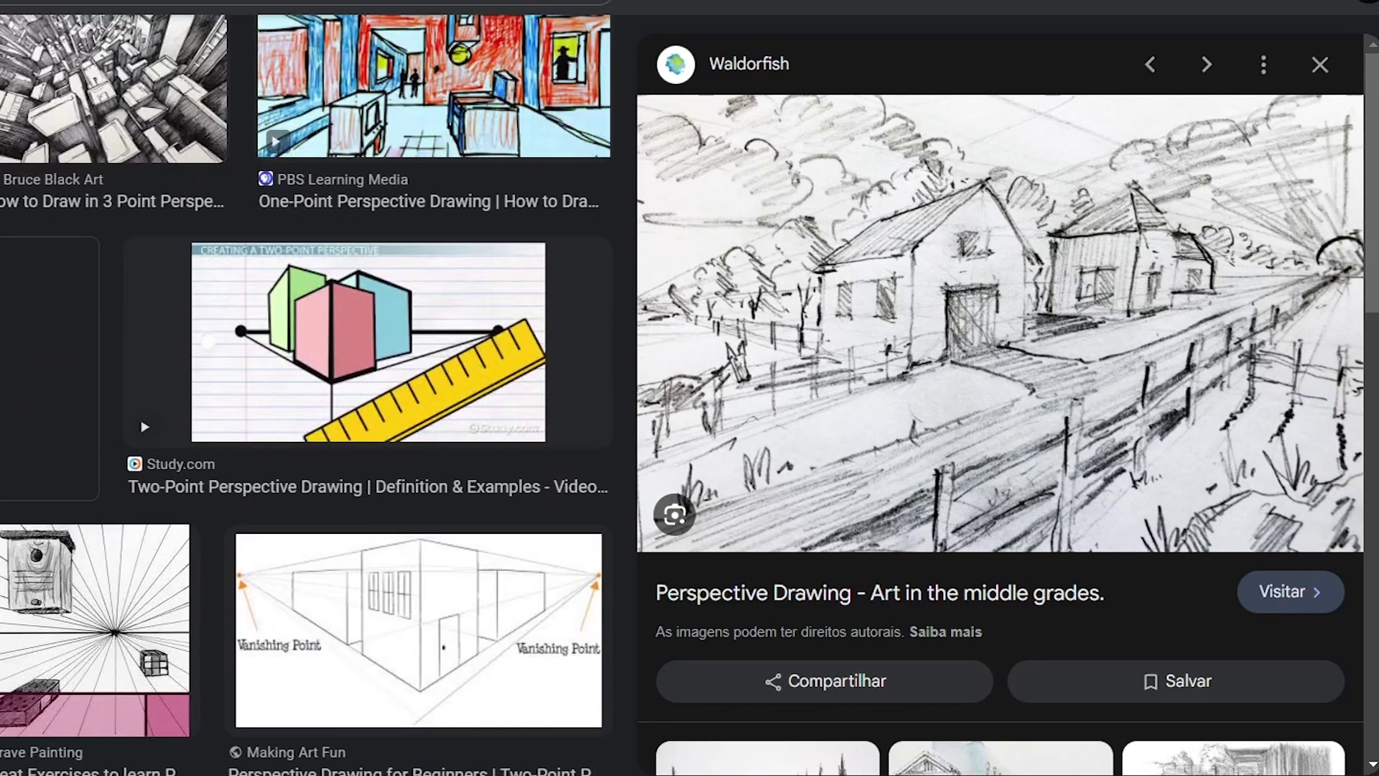
scroll(306, 395, down, 1)
scroll(306, 395, down, 2)
scroll(306, 395, down, 1)
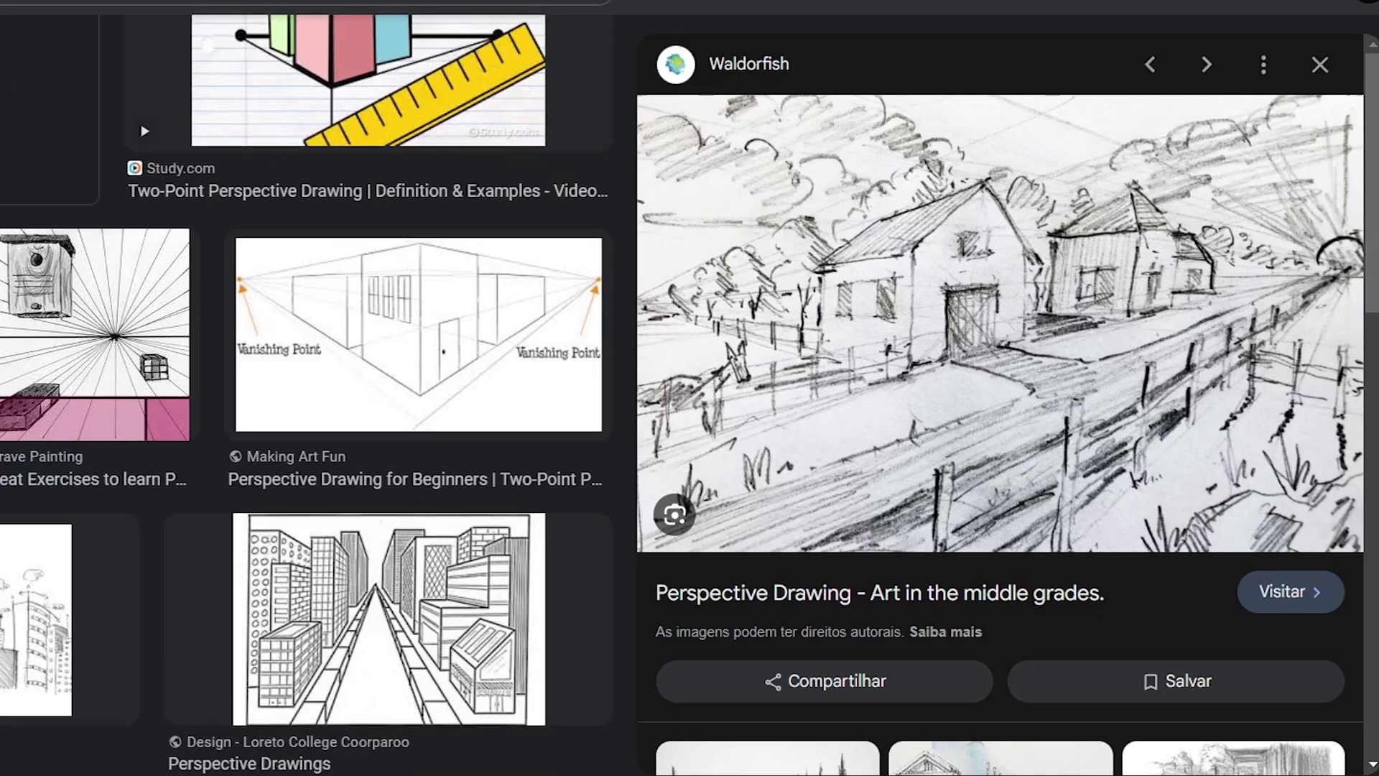
scroll(306, 395, down, 3)
scroll(306, 395, down, 1)
click(58, 502)
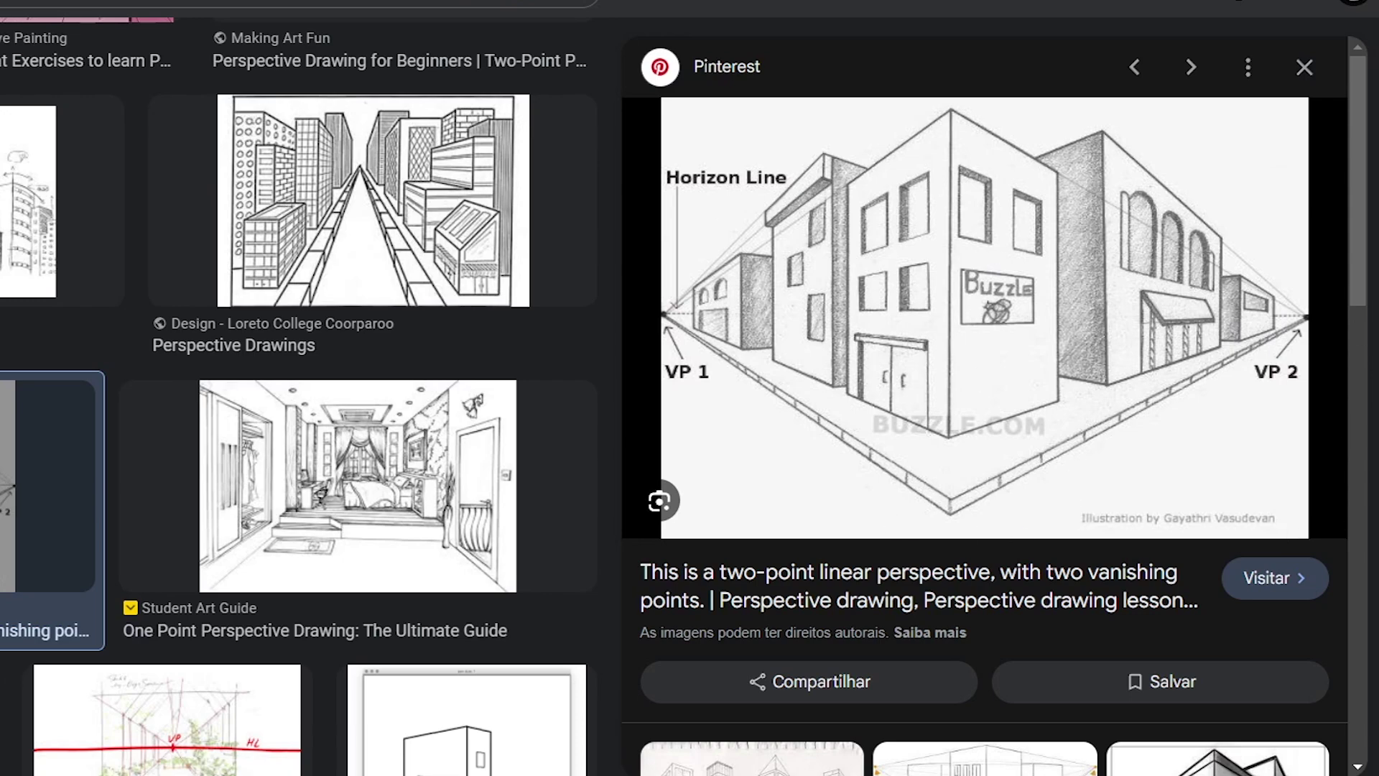
Browse the related two-point perspective building drawings below the preview
scroll(306, 395, down, 5)
scroll(306, 395, down, 8)
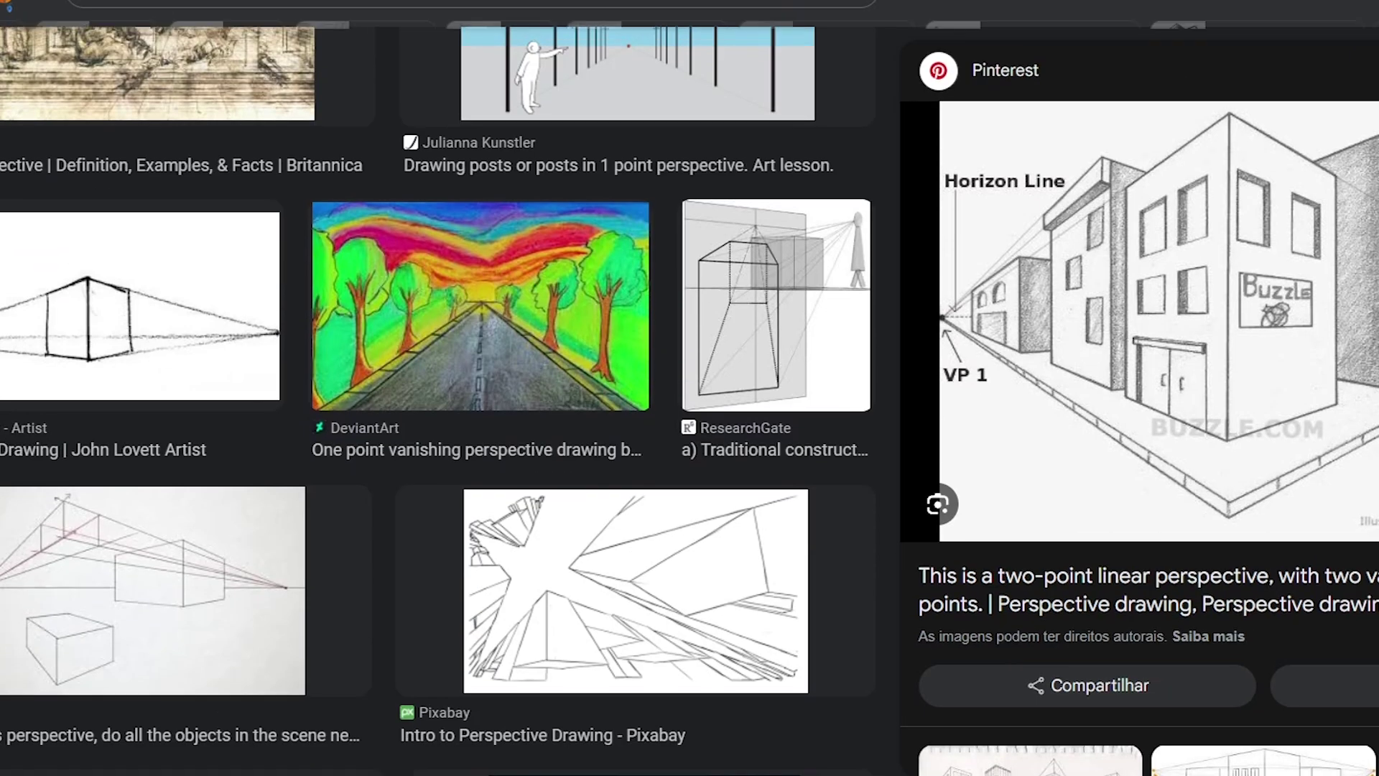
scroll(438, 395, down, 3)
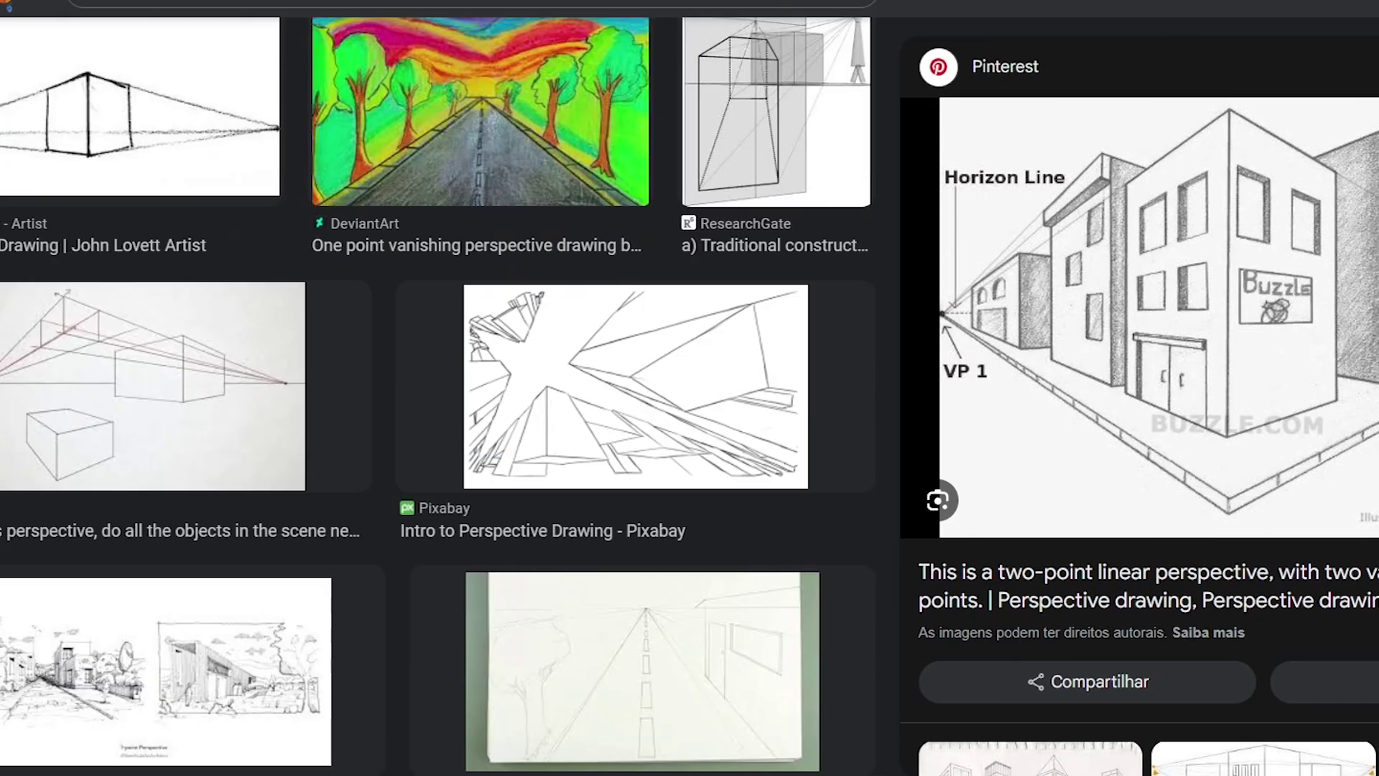
scroll(439, 395, down, 4)
scroll(438, 395, down, 2)
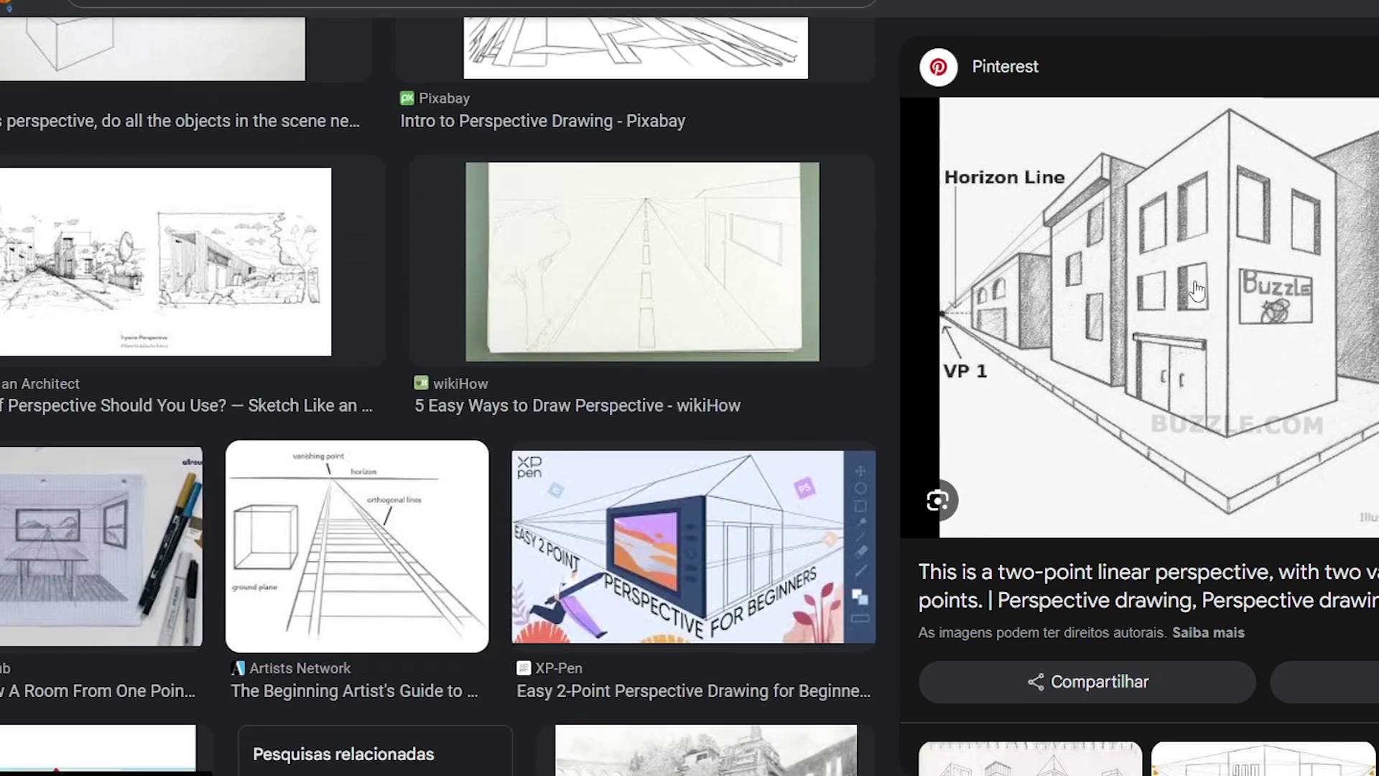
scroll(1139, 405, down, 3)
scroll(1140, 405, down, 3)
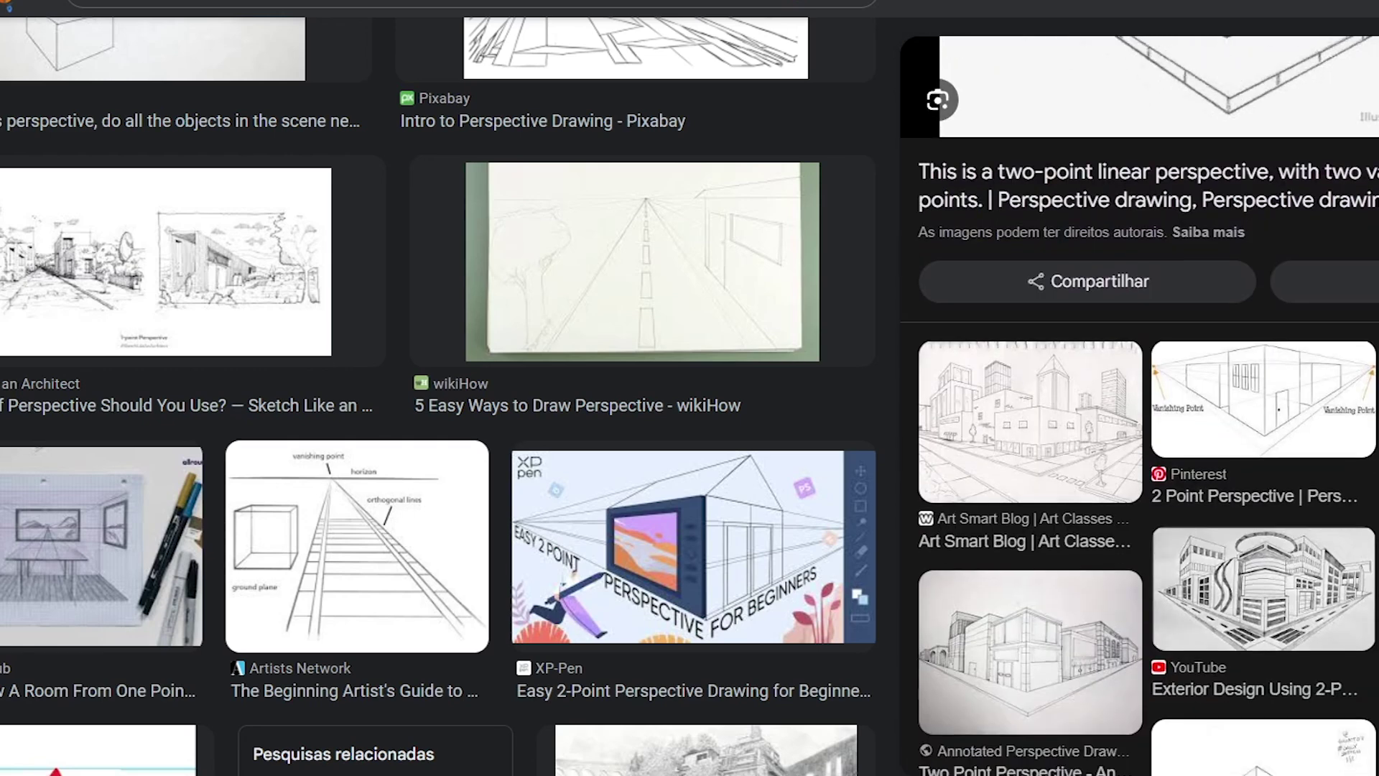
scroll(1140, 405, down, 3)
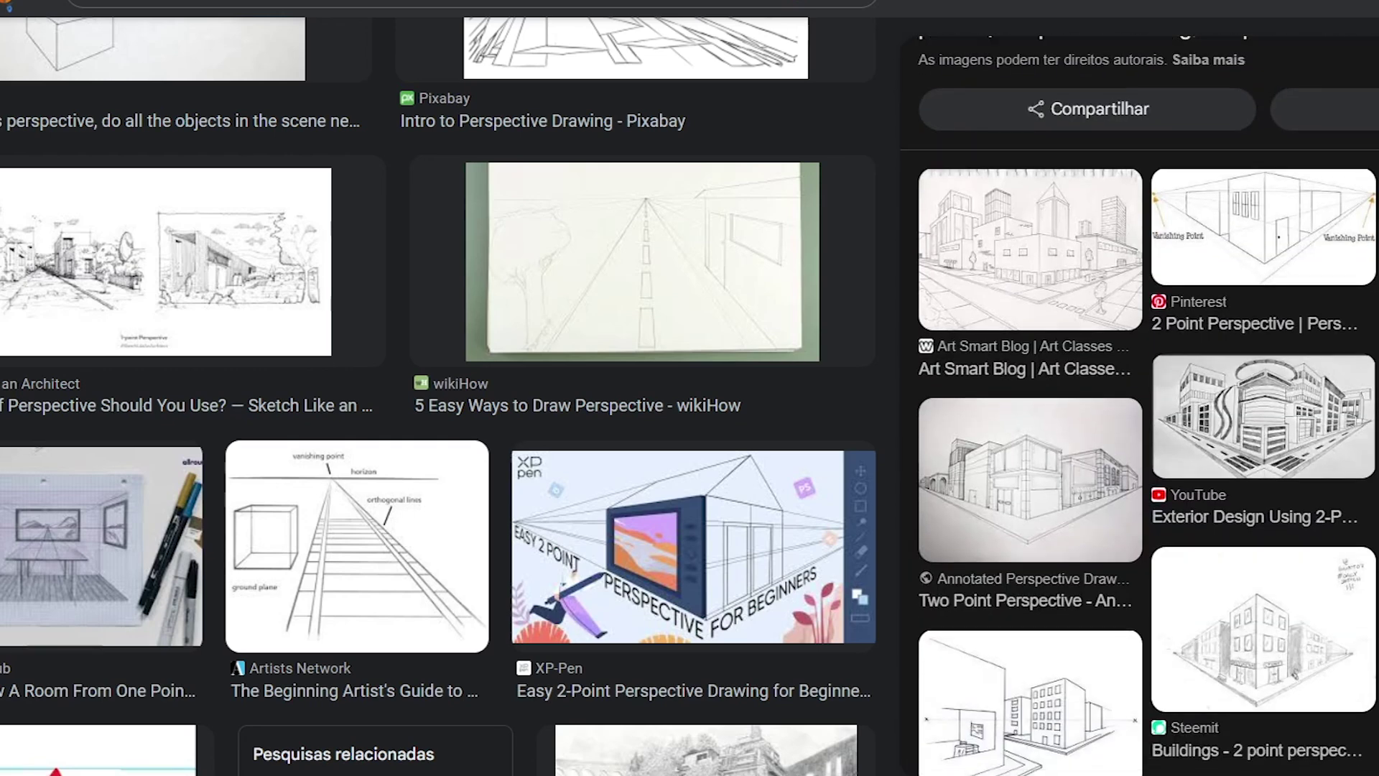
scroll(1140, 405, down, 2)
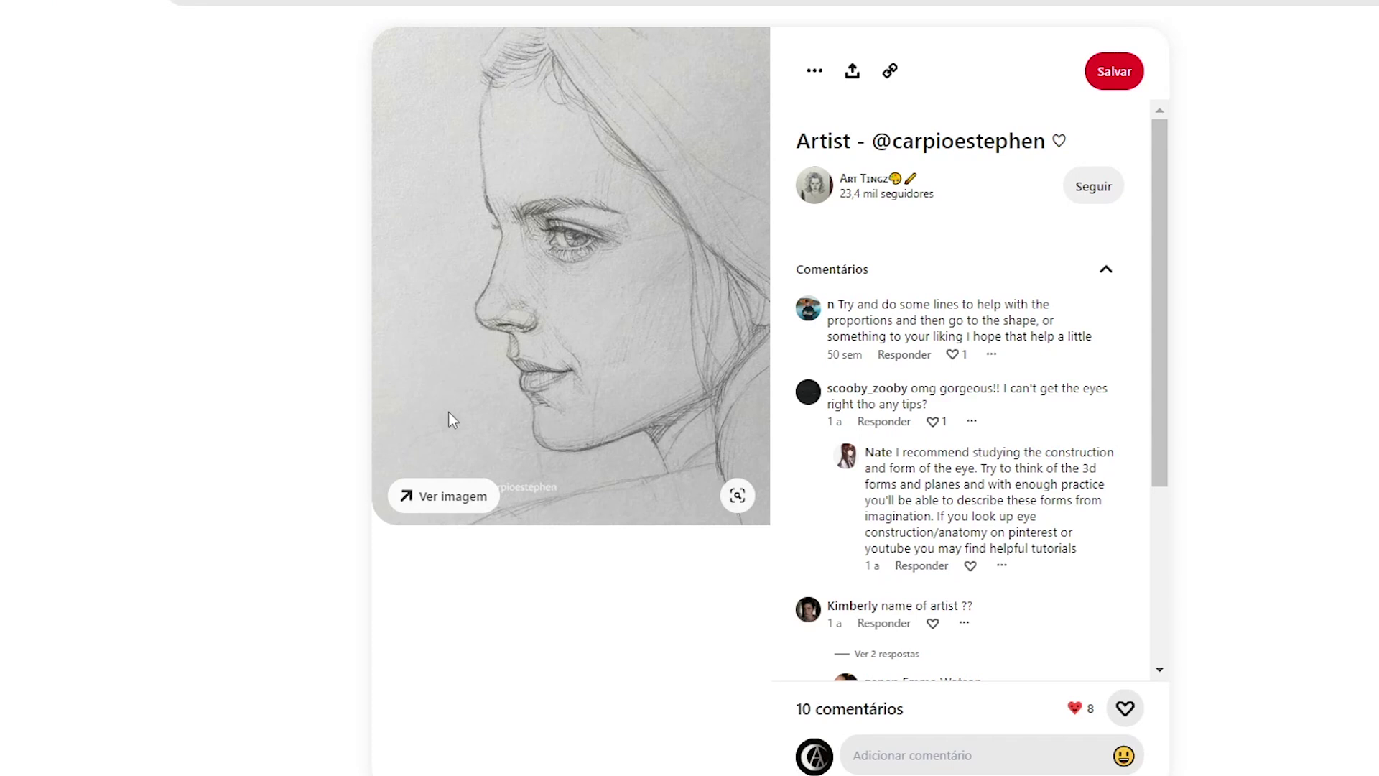
Open the pencil profile sketch of a woman with a hair bun from Mais para explorar
scroll(513, 187, down, 2)
scroll(513, 187, down, 2)
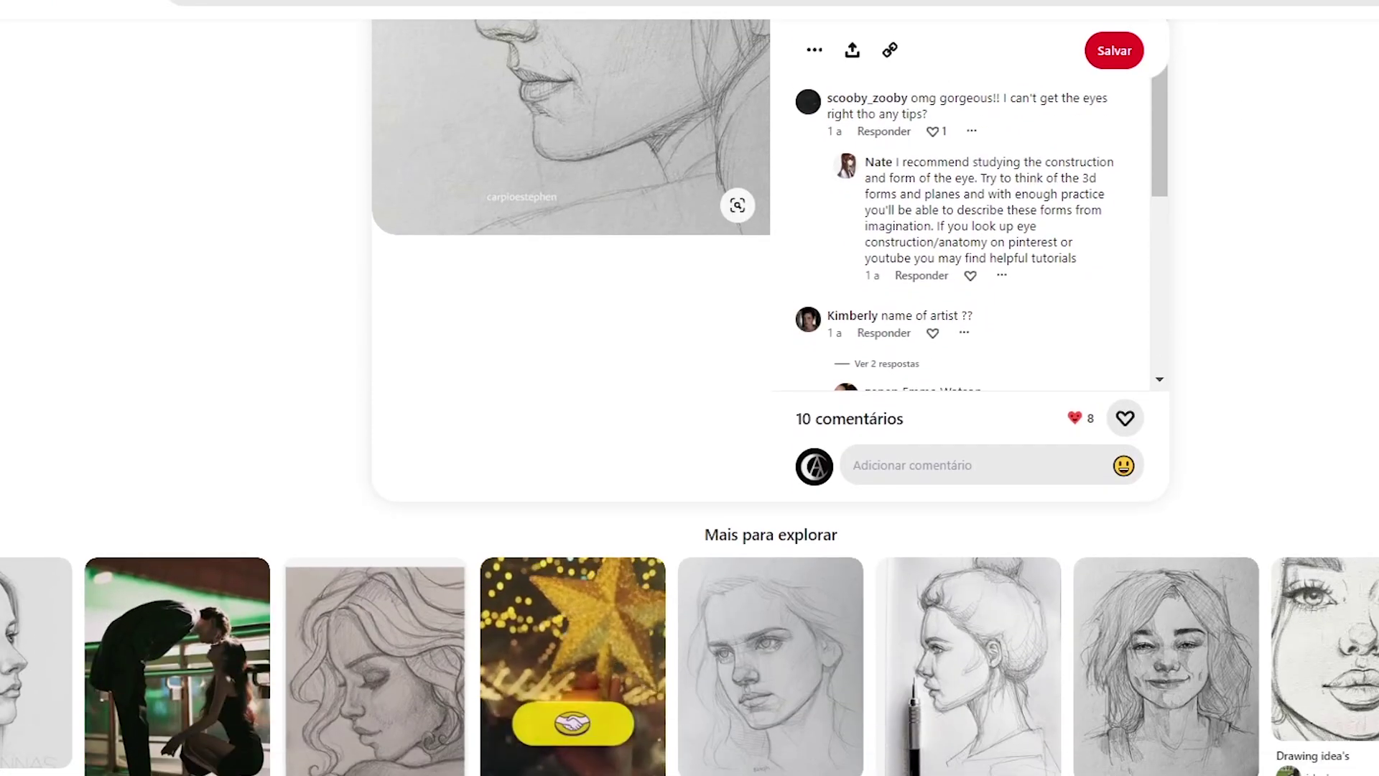
scroll(1001, 638, down, 1)
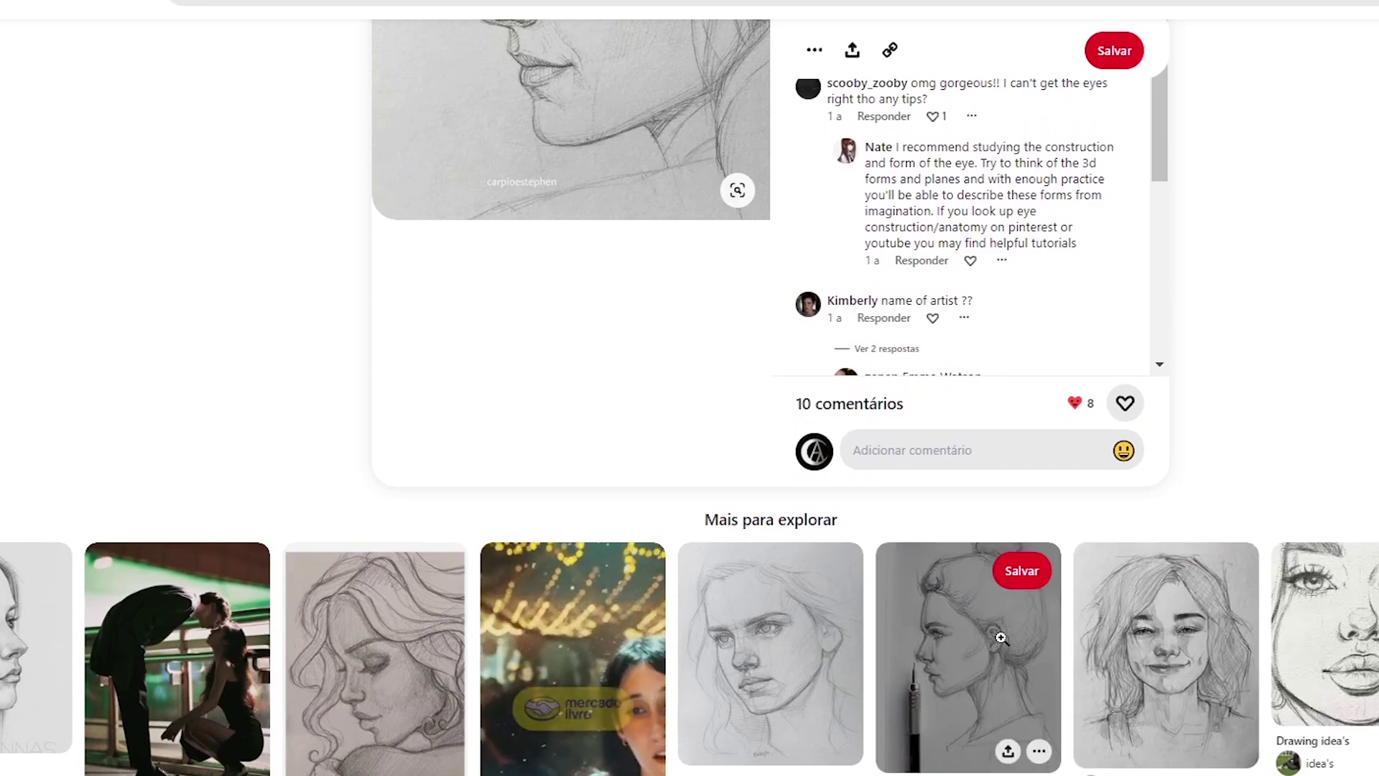
click(1001, 638)
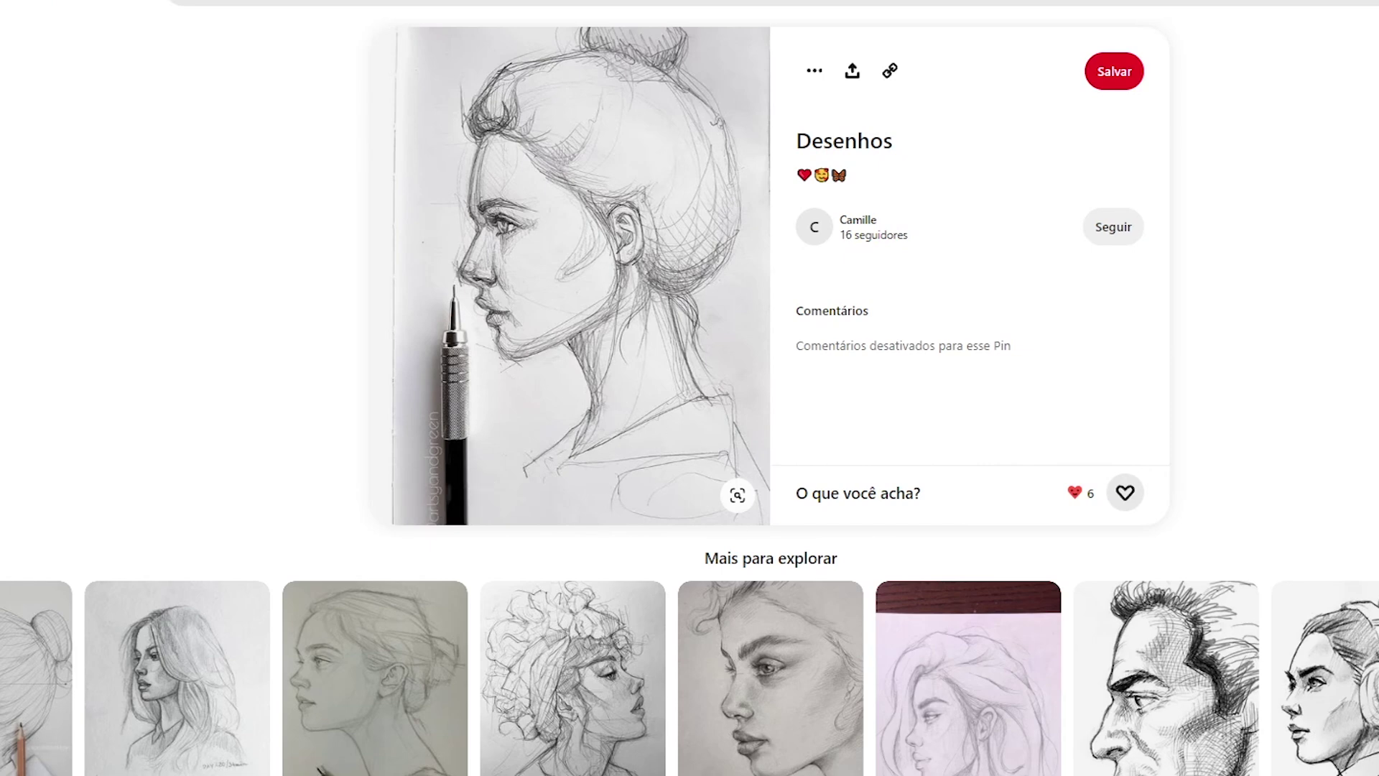
scroll(689, 388, down, 1)
scroll(689, 388, down, 10)
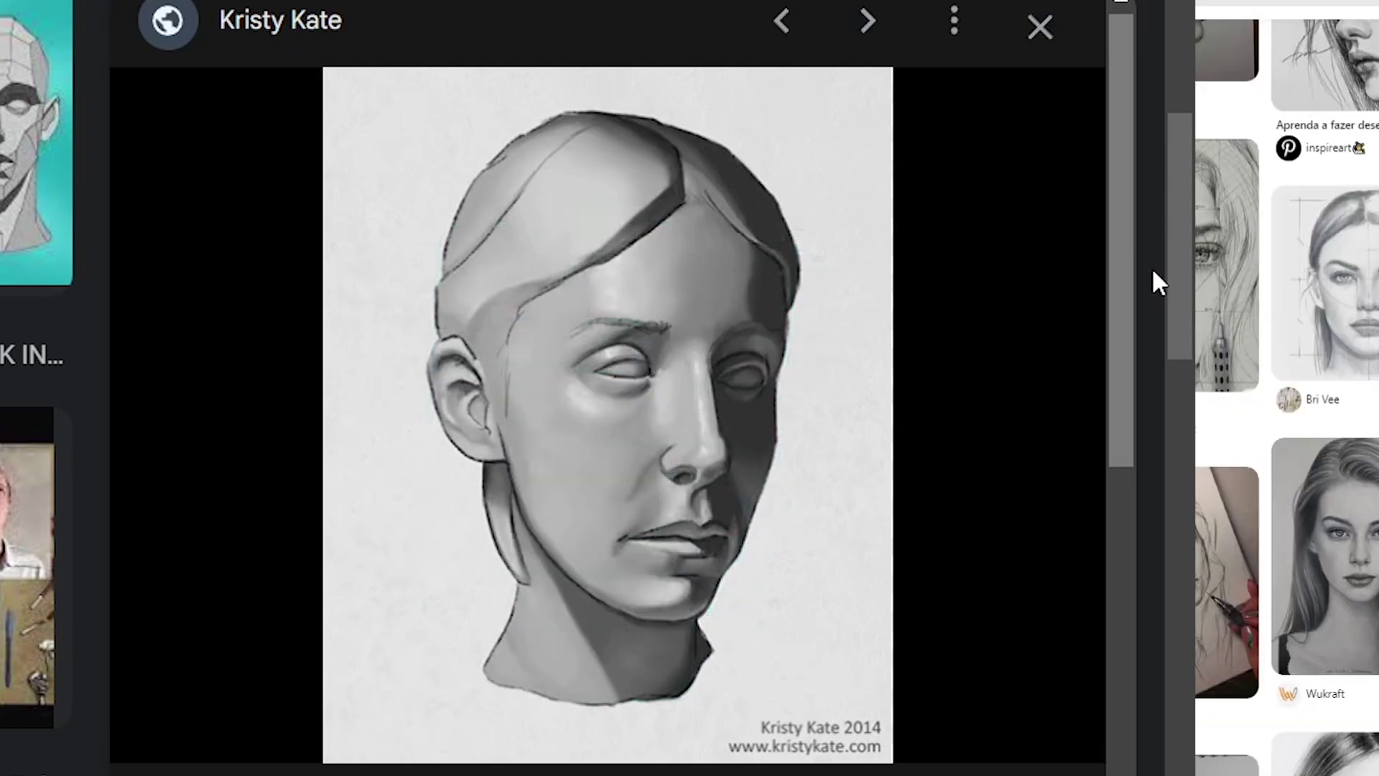
Enlarge the 'SDC - Shading the Face' side-profile GIF from the preview's related images
drag(1119, 246, 1096, 484)
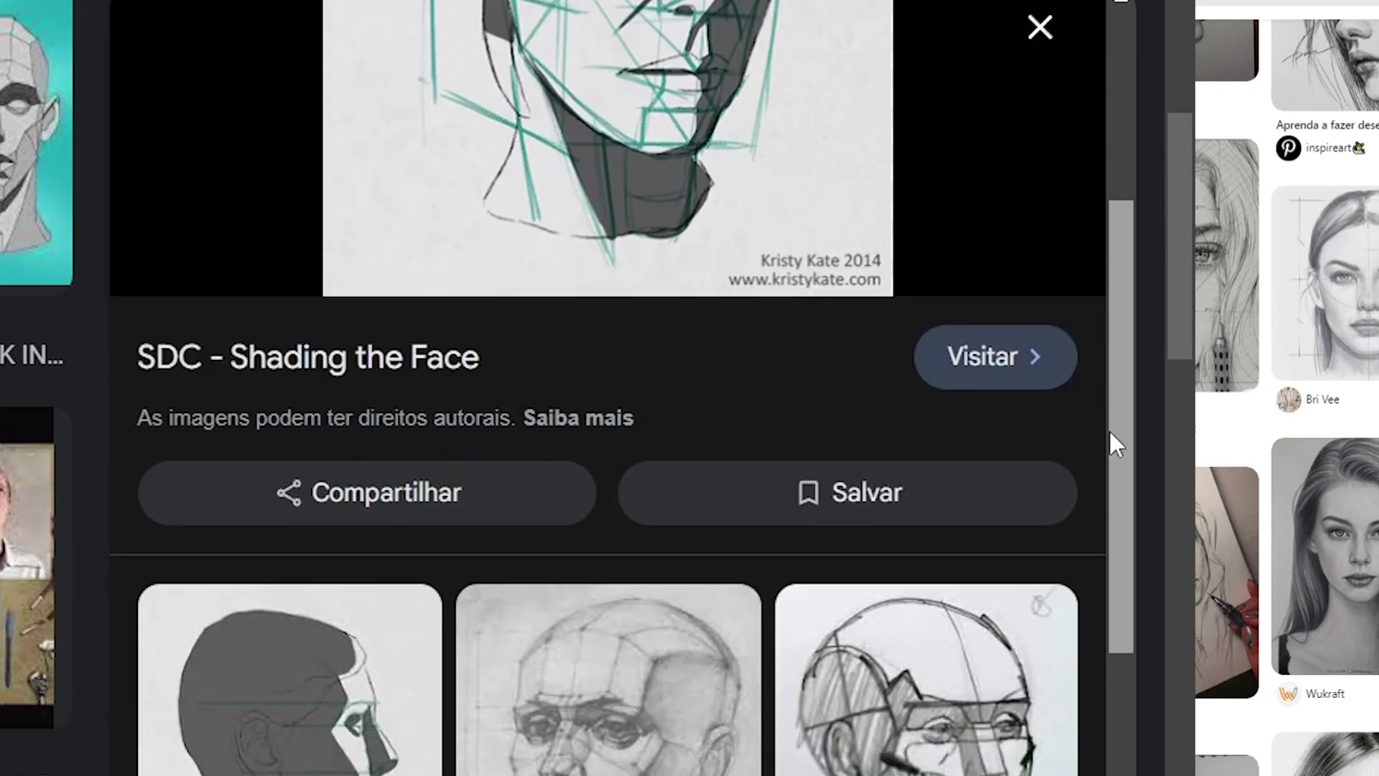
scroll(1084, 545, down, 2)
scroll(1082, 620, down, 3)
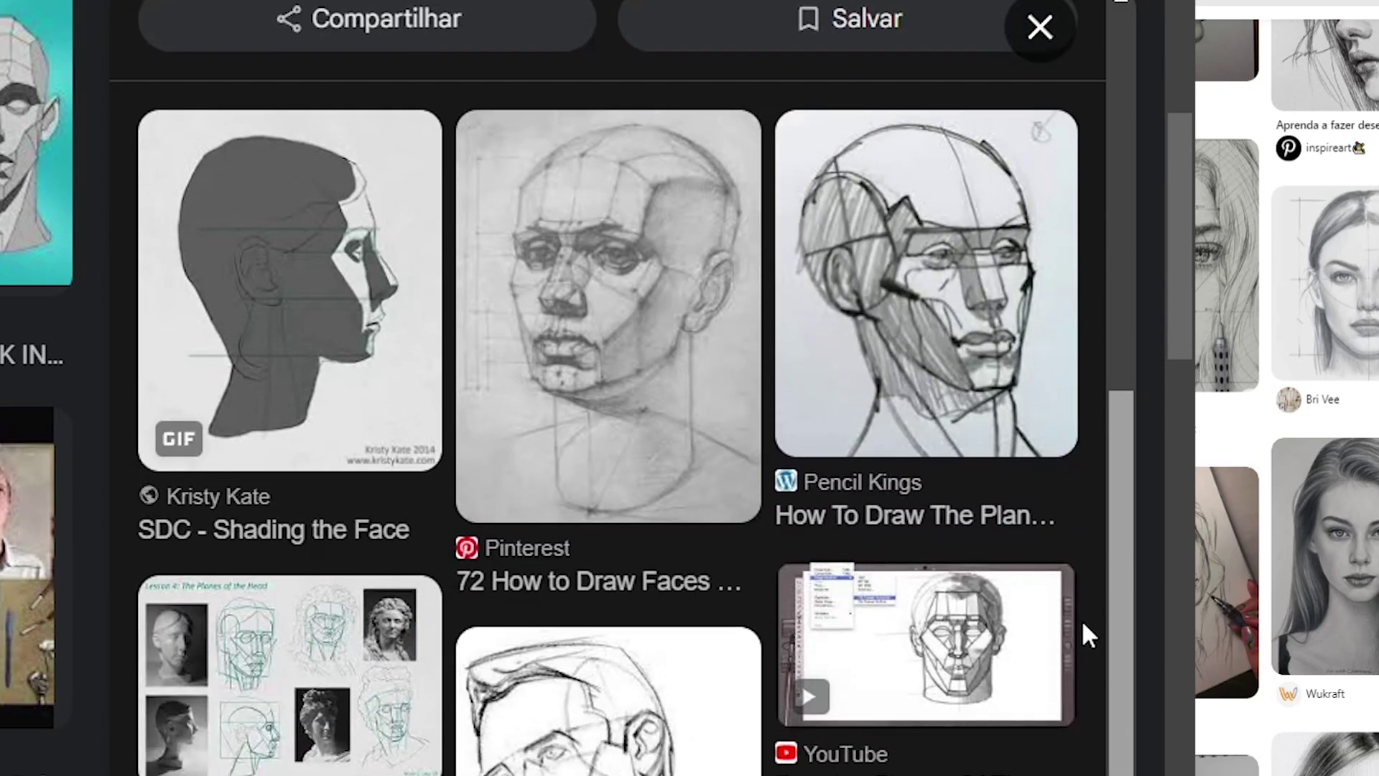
scroll(1081, 619, down, 2)
scroll(1076, 702, up, 2)
click(290, 206)
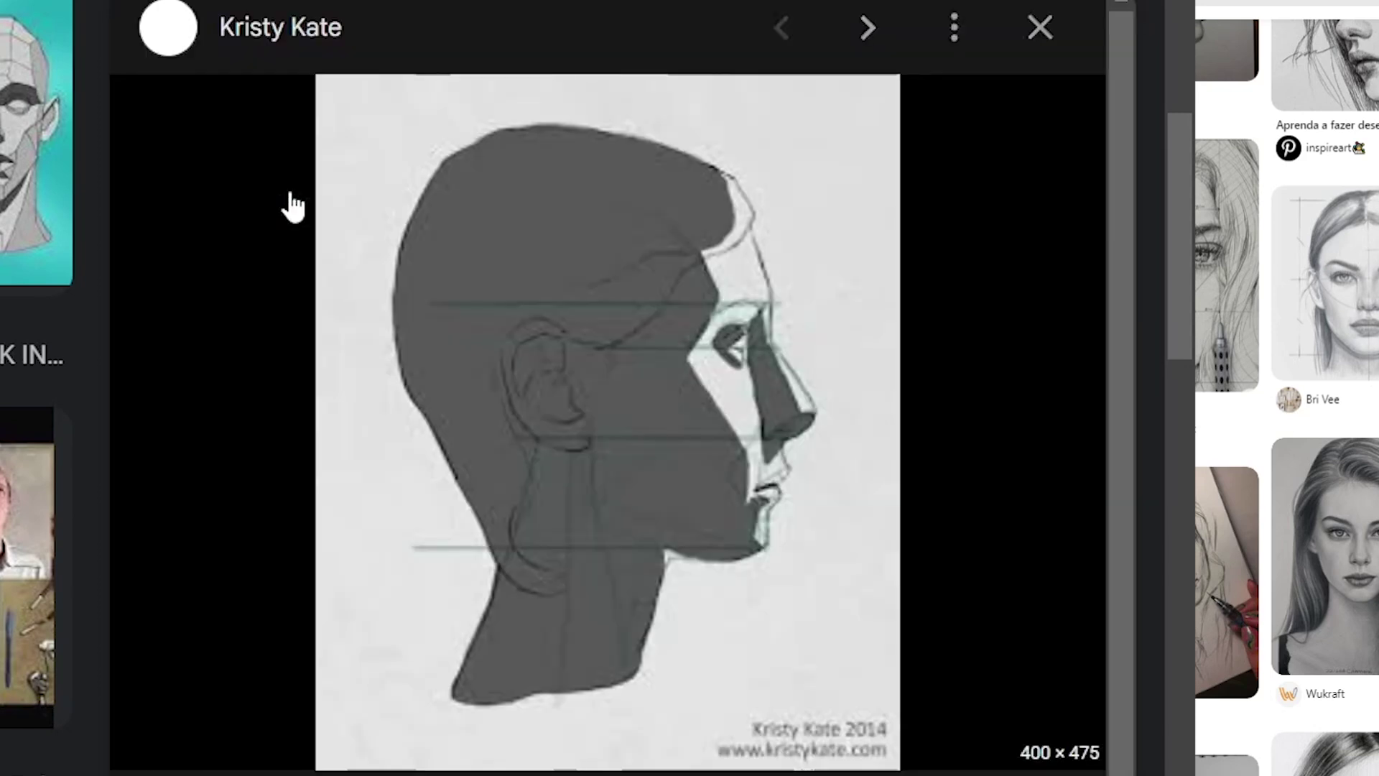